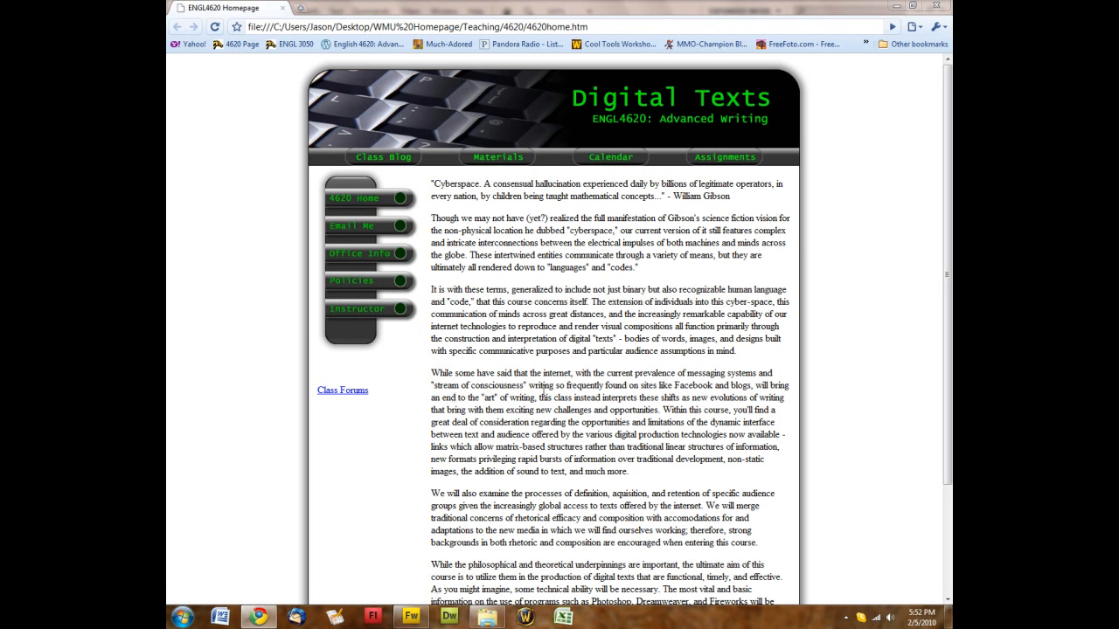
# Switch from Chrome to the Adobe Fireworks CS4 start screen using the taskbar icon
pyautogui.click(411, 616)
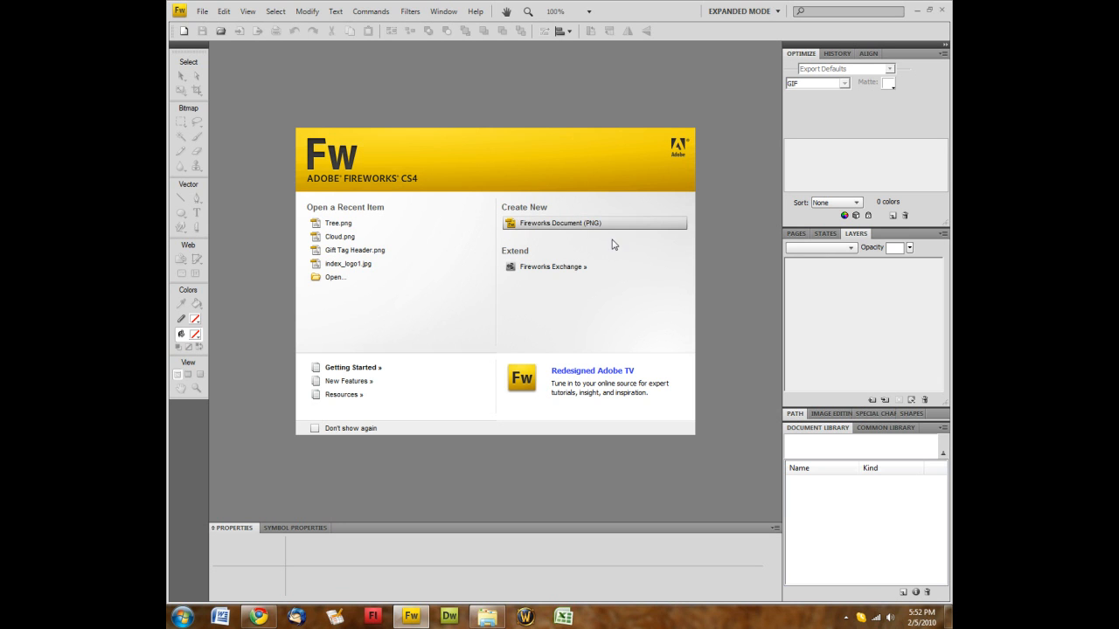
# Create a new 900 × 600 pixel Fireworks PNG document with a white canvas
pyautogui.click(536, 225)
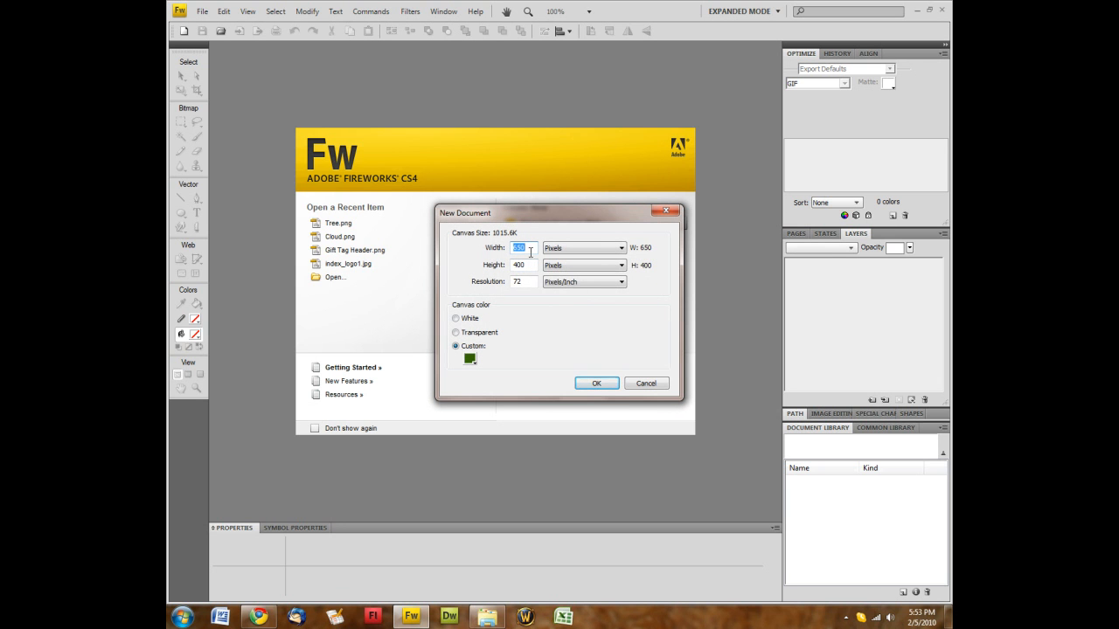
pyautogui.write('900')
pyautogui.press('Tab')
pyautogui.write('600')
pyautogui.click(456, 321)
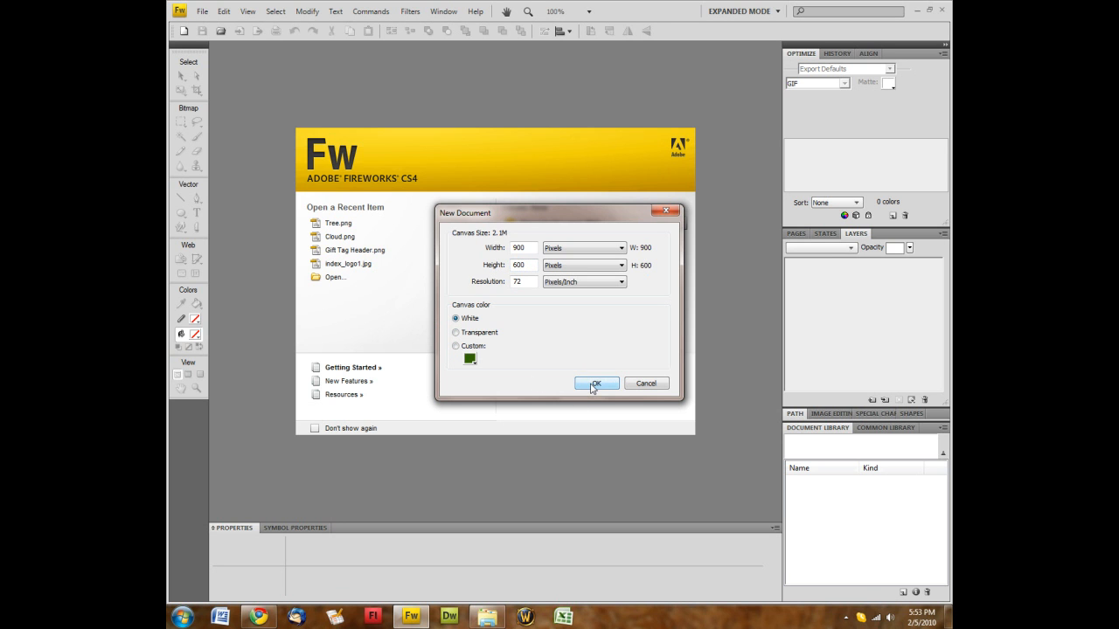
pyautogui.click(594, 385)
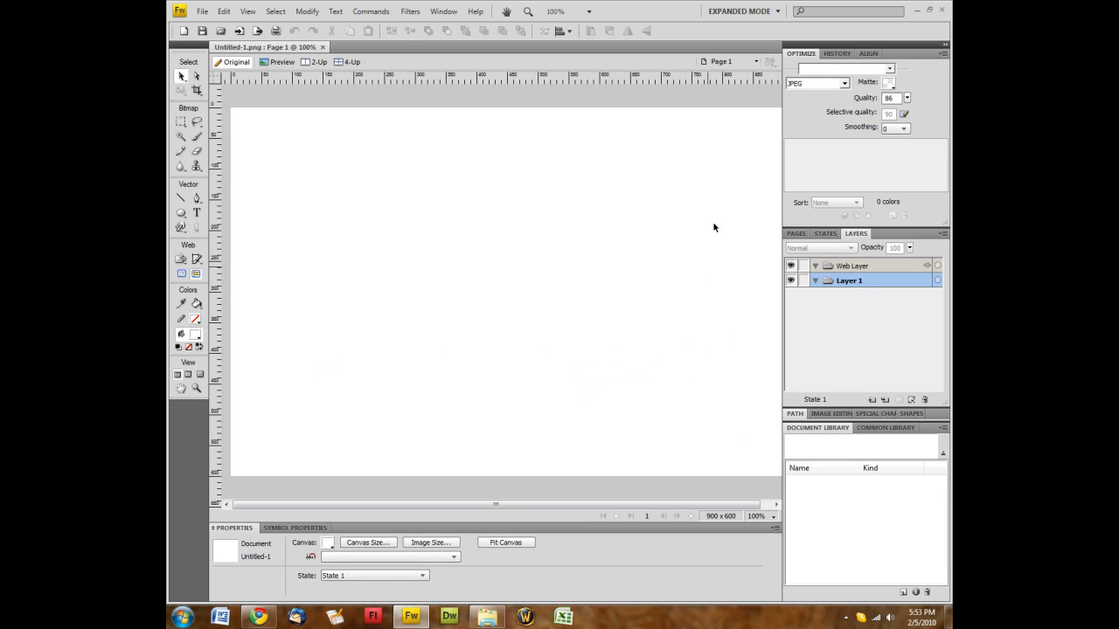
pyautogui.moveTo(410, 504)
pyautogui.mouseDown()
pyautogui.moveTo(519, 499)
pyautogui.moveTo(414, 505)
pyautogui.mouseUp()
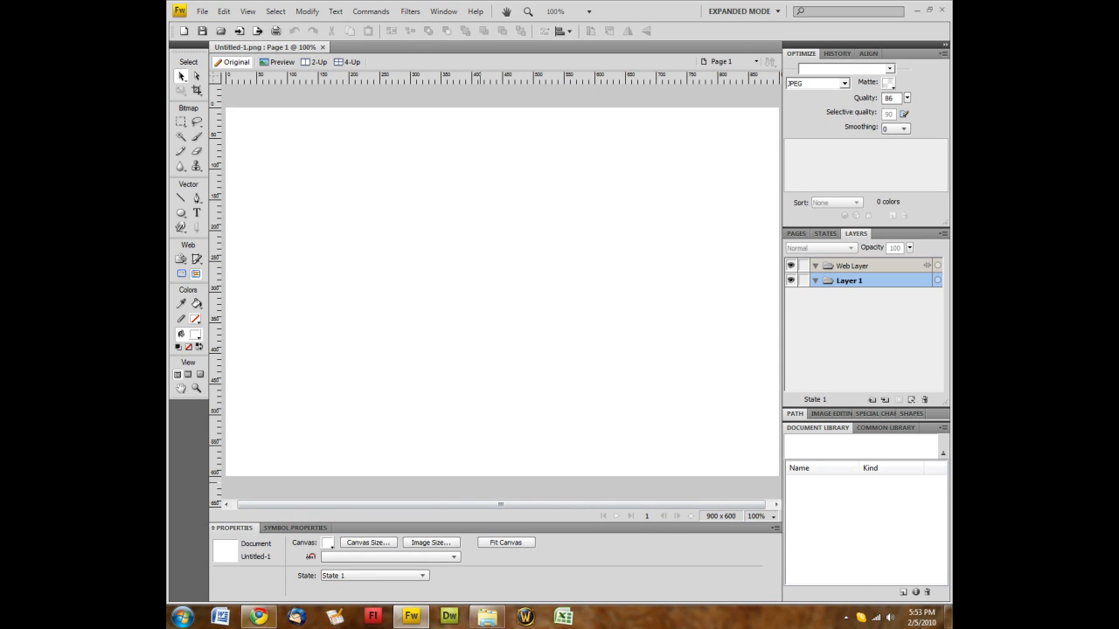
pyautogui.click(258, 617)
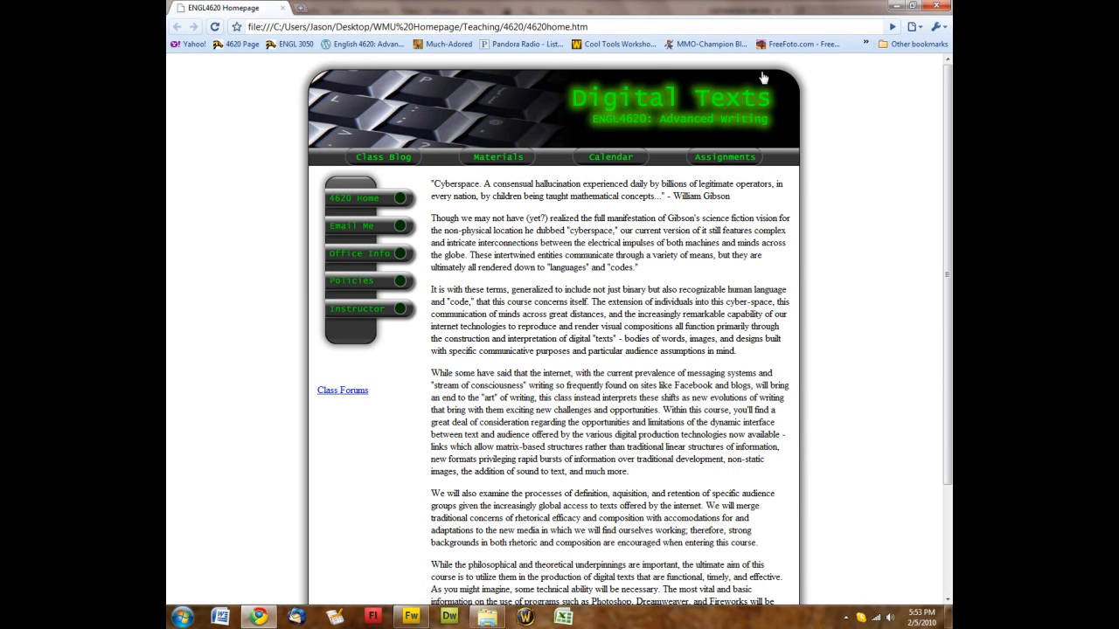
pyautogui.click(411, 617)
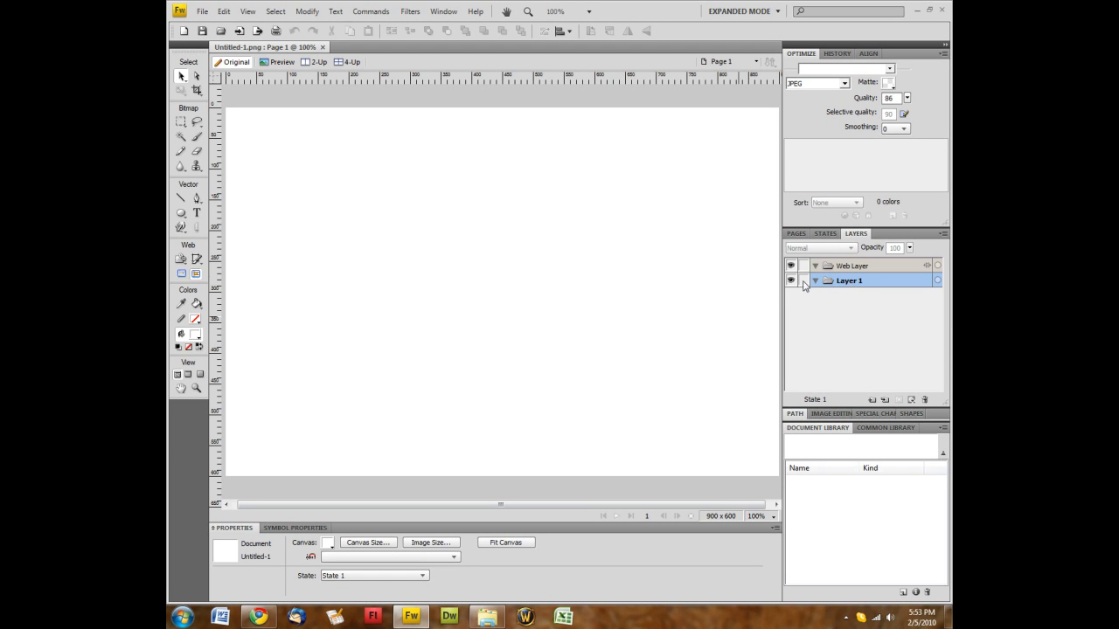
# Rename Layer 1 to Rectangles
pyautogui.doubleClick(844, 280)
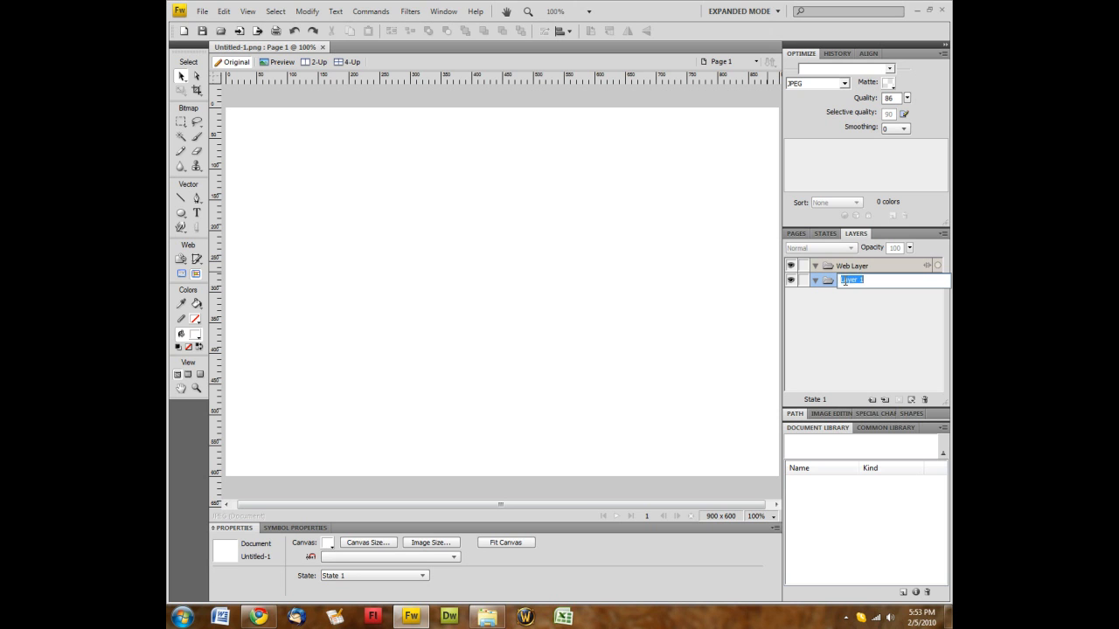
pyautogui.write('Rectangles')
pyautogui.press('Return')
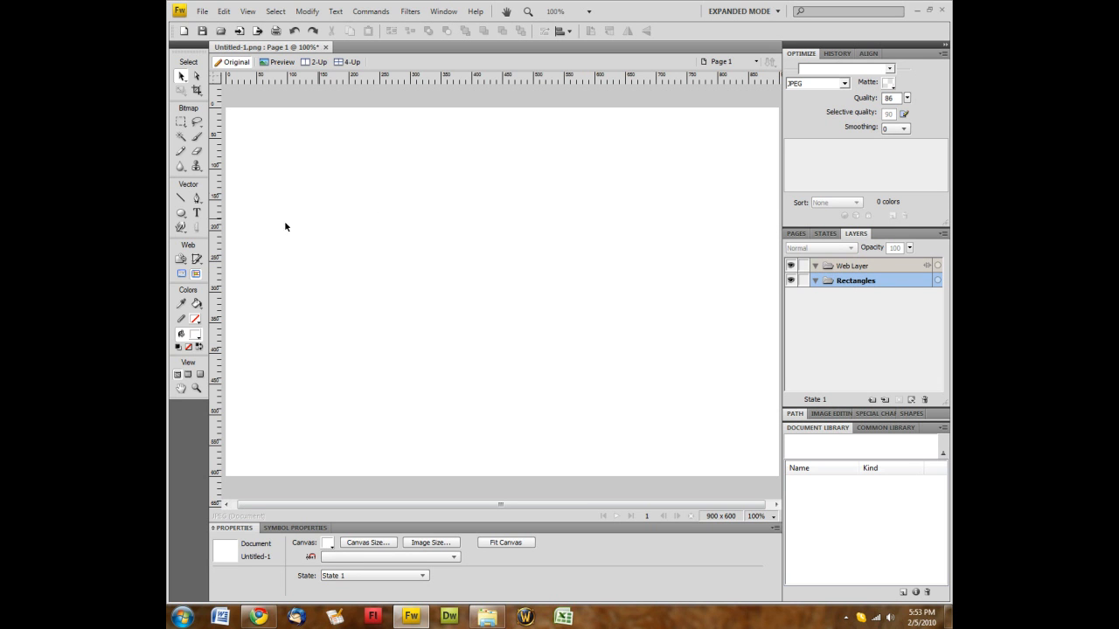
# Choose the Rectangle tool and set its stroke colour to black
pyautogui.click(181, 213)
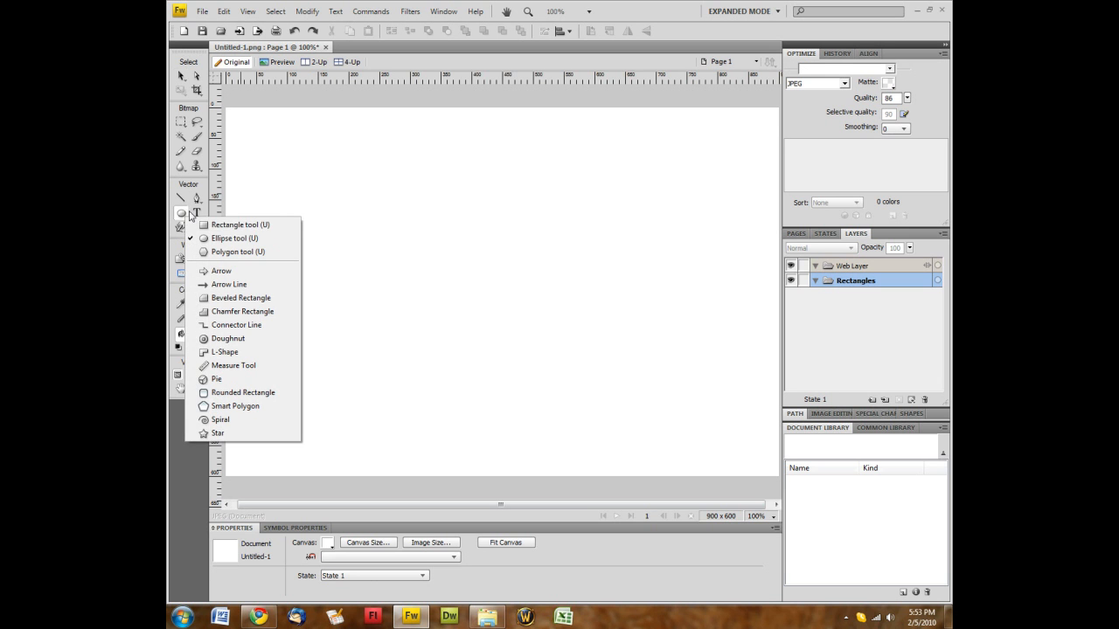
pyautogui.click(207, 227)
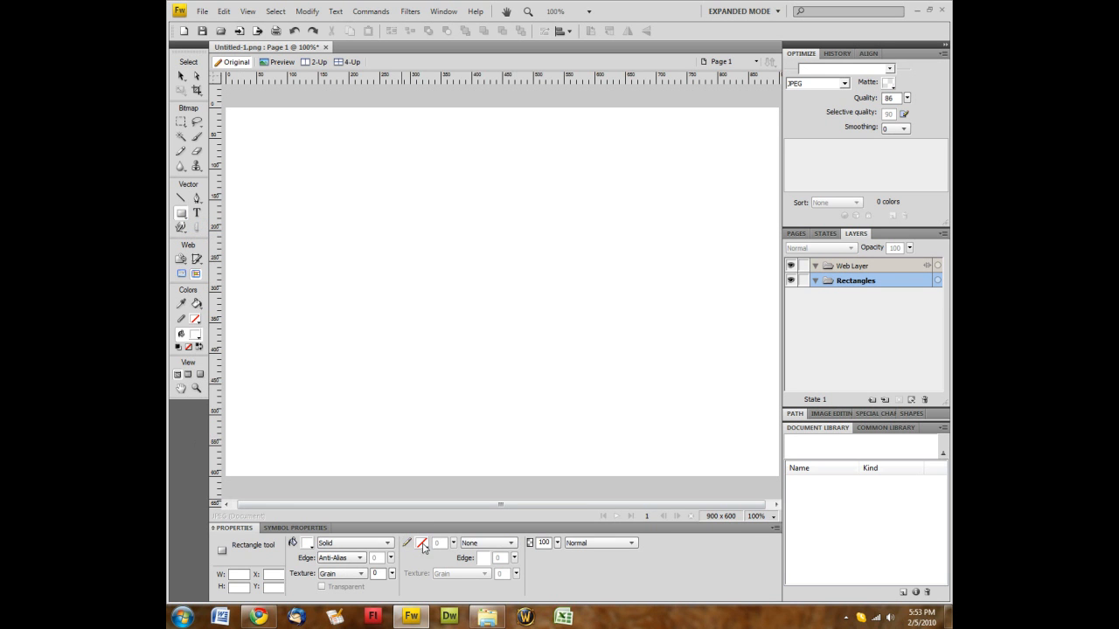
pyautogui.click(423, 546)
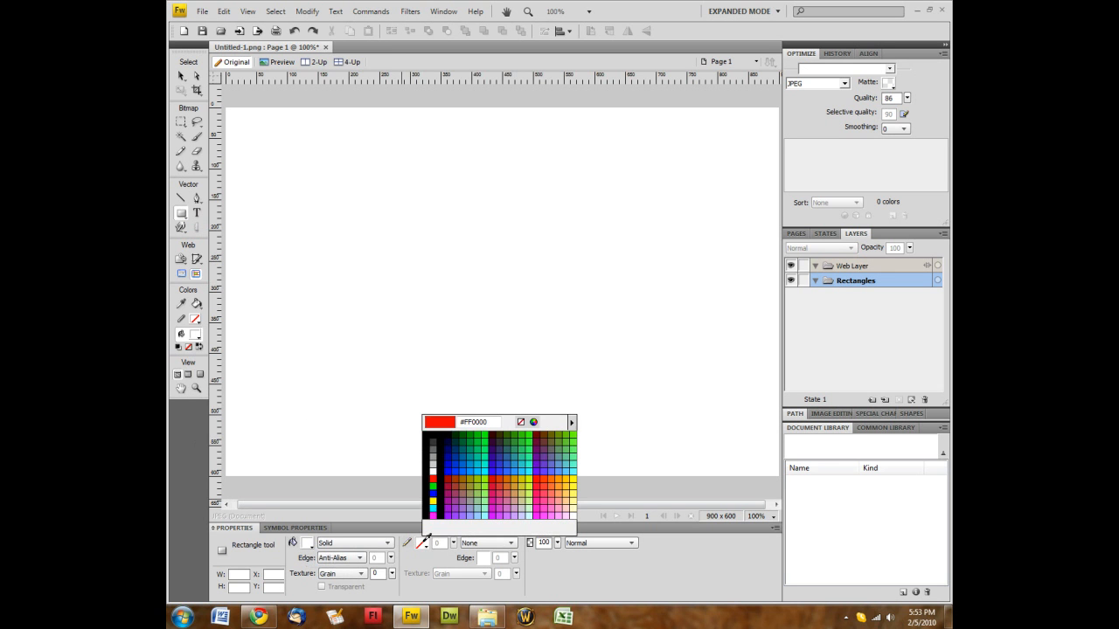
pyautogui.click(440, 433)
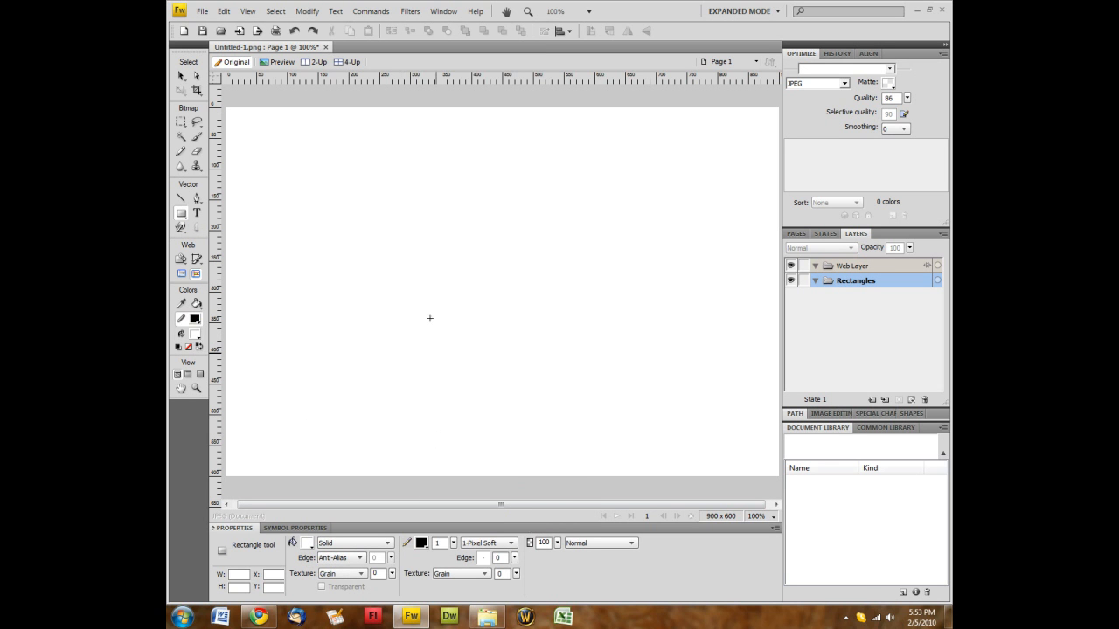
# Draw a rectangle and size it to 800 × 500 pixels in the Properties panel
pyautogui.moveTo(300, 141); pyautogui.dragTo(415, 217)
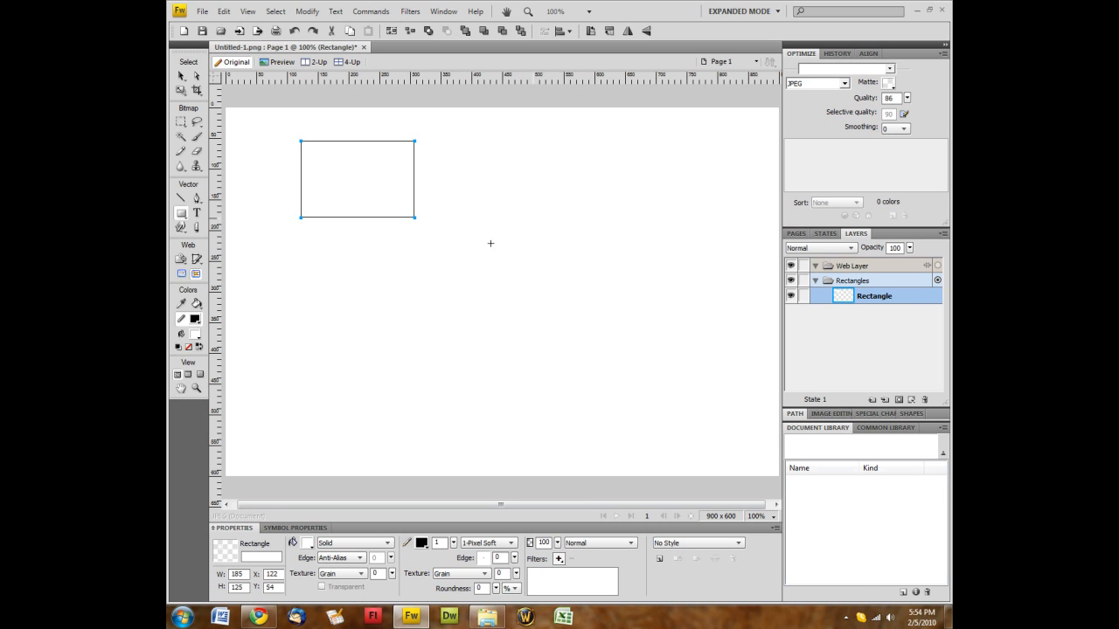
pyautogui.moveTo(244, 575); pyautogui.dragTo(220, 583)
pyautogui.write('900')
pyautogui.press('Return')
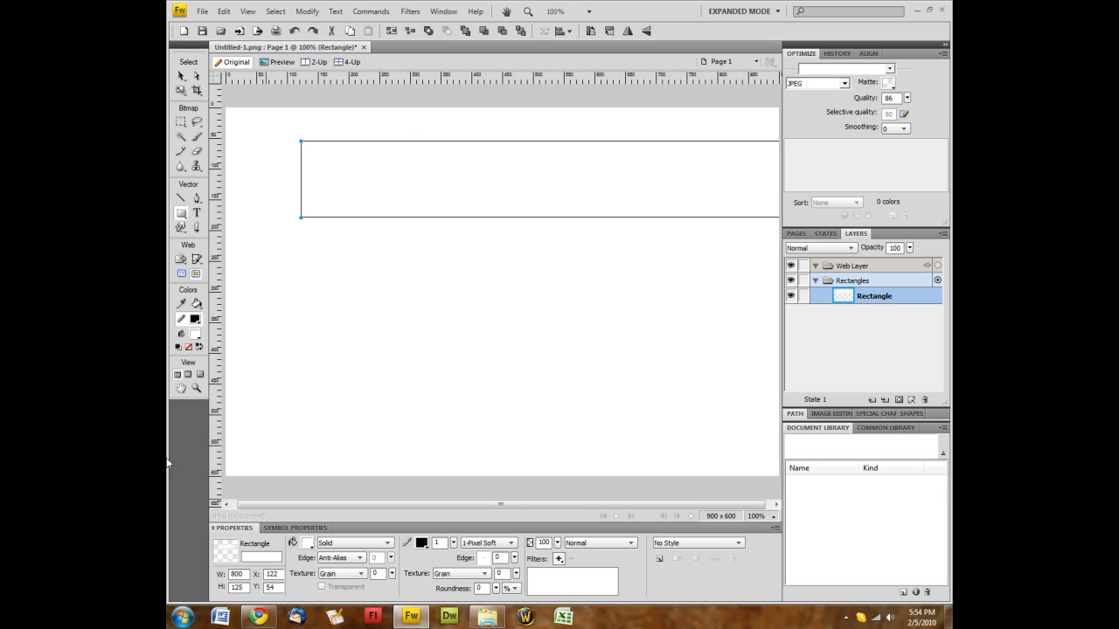
pyautogui.doubleClick(238, 587)
pyautogui.press('Return')
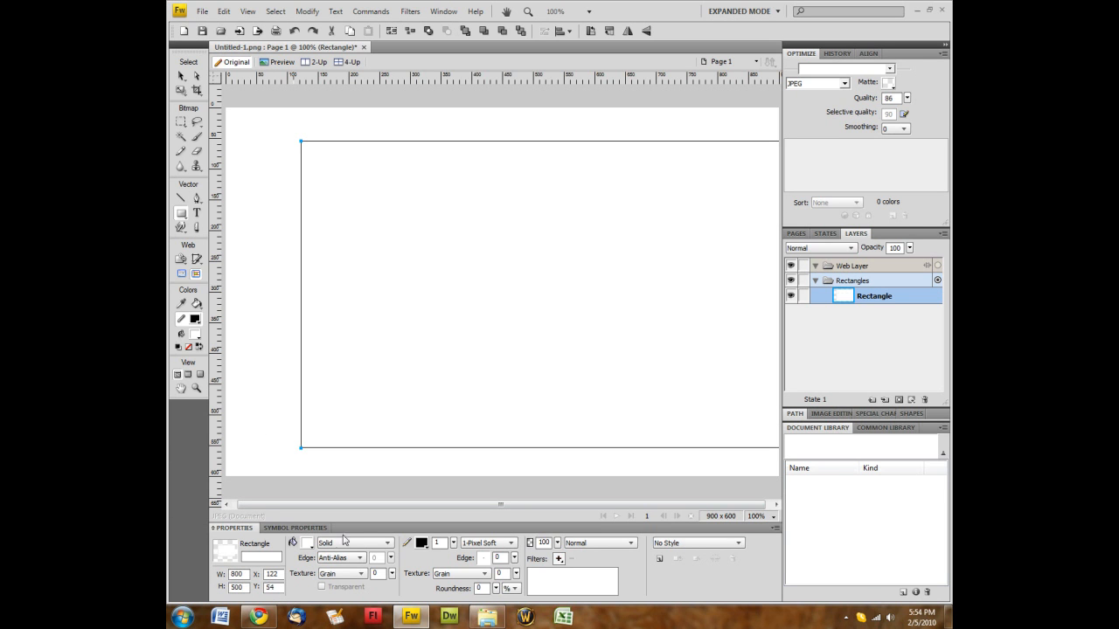
# Move the rectangle to X 50, Y 50 and set its corner roundness to 20
pyautogui.click(179, 77)
pyautogui.moveTo(380, 231); pyautogui.dragTo(340, 231)
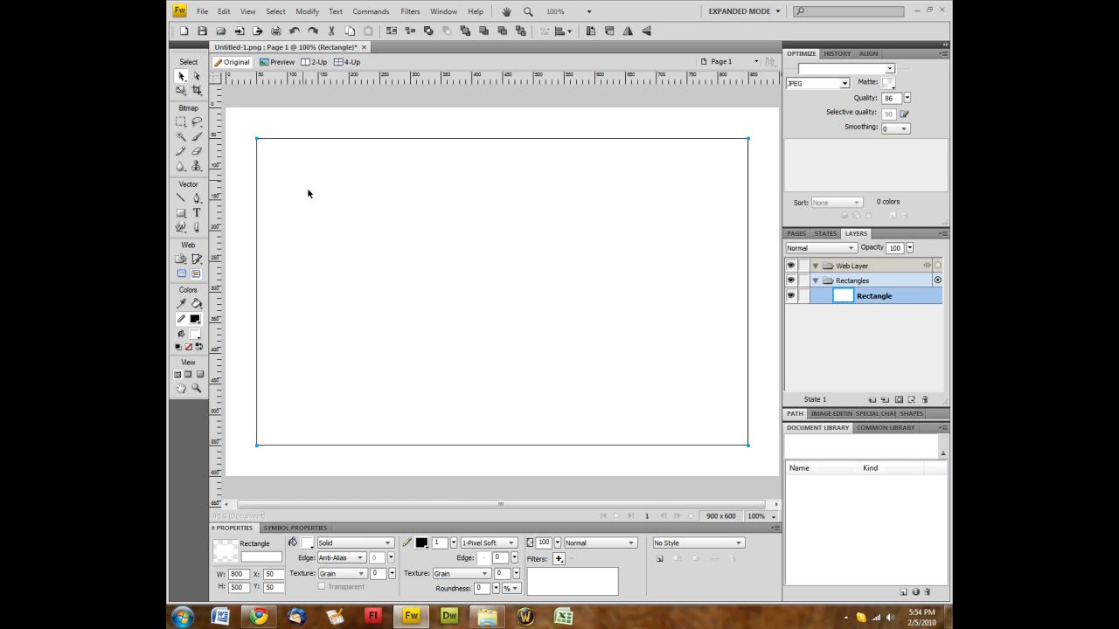
pyautogui.moveTo(483, 589); pyautogui.dragTo(462, 590)
pyautogui.press('Return')
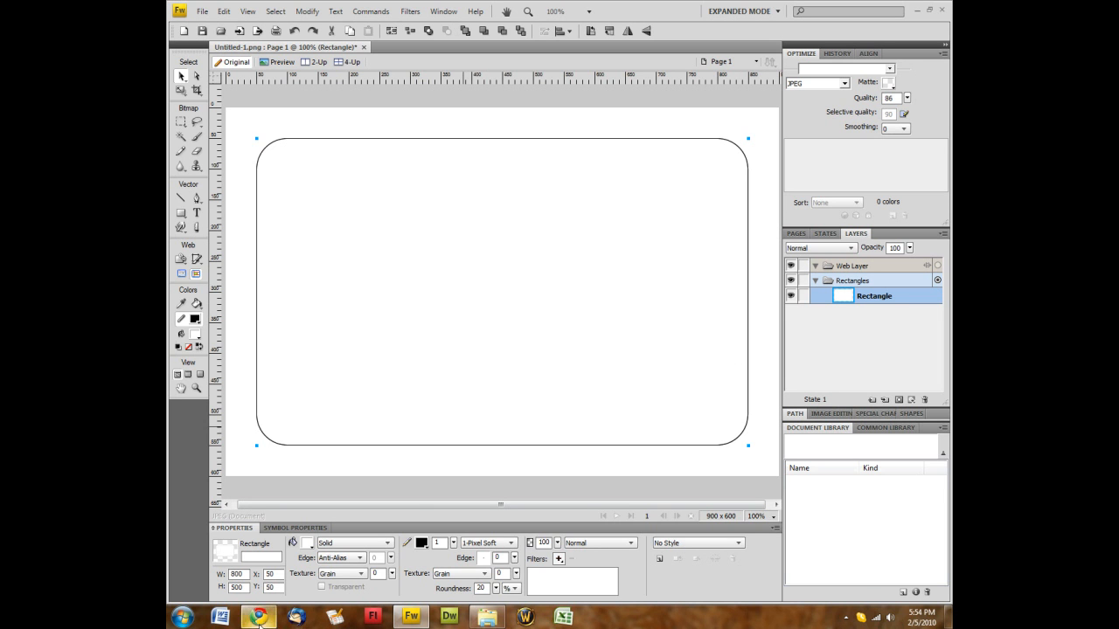
# Bring the Chrome course page forward and scroll through it
pyautogui.click(297, 597)
pyautogui.scroll(-2, 505, 385)
pyautogui.scroll(2, 505, 385)
pyautogui.scroll(-1, 505, 384)
pyautogui.scroll(1, 505, 383)
# Return to Fireworks and copy the rounded rectangle
pyautogui.click(401, 619)
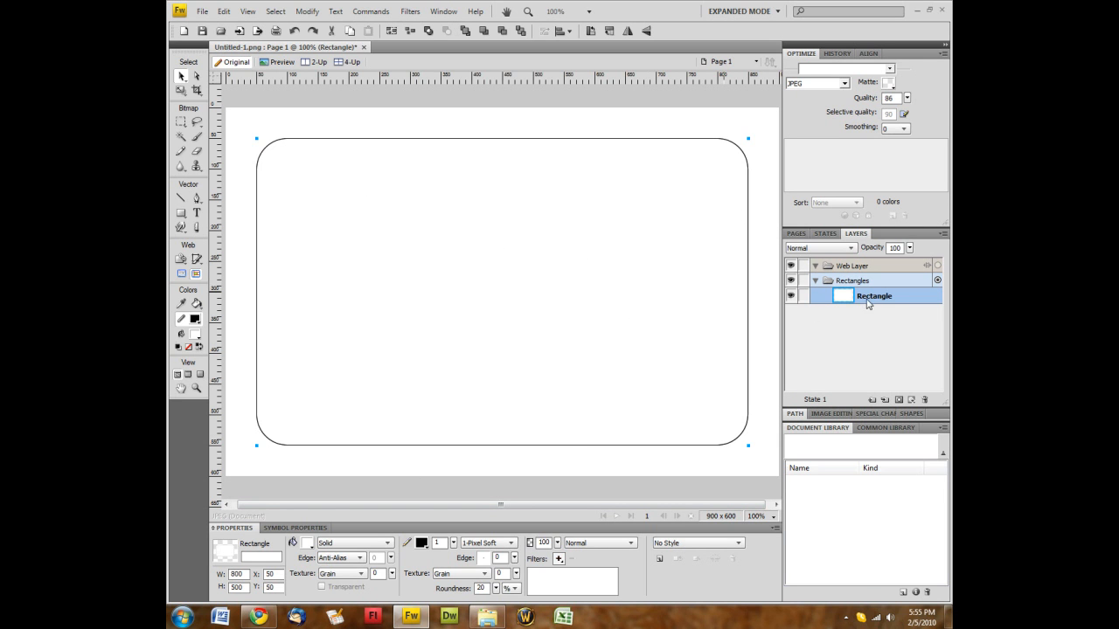
pyautogui.rightClick(520, 302)
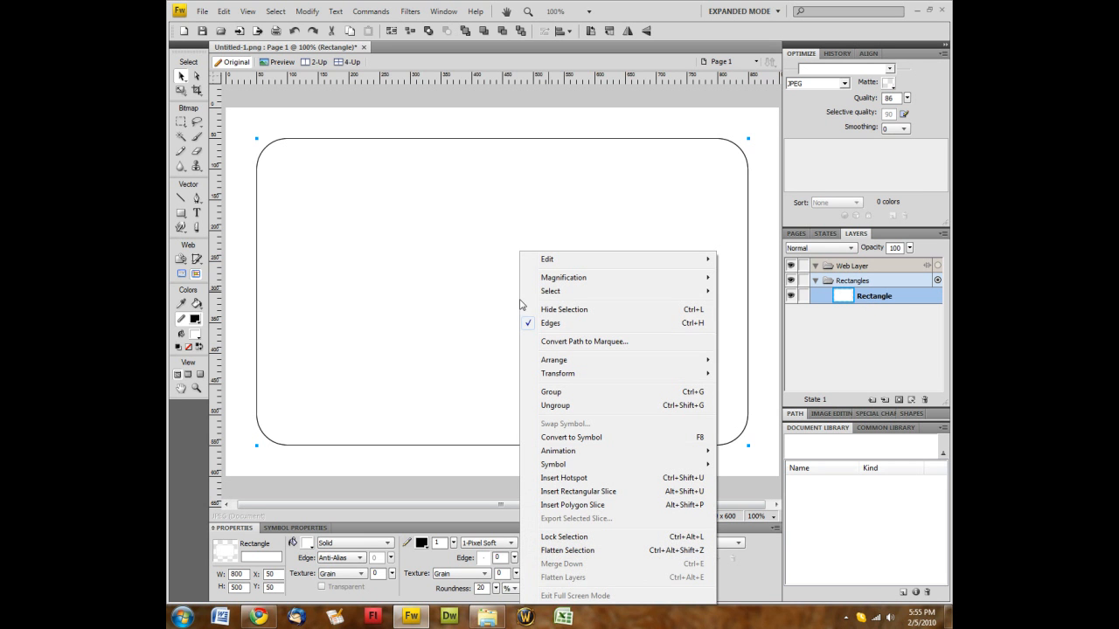
pyautogui.moveTo(545, 260)
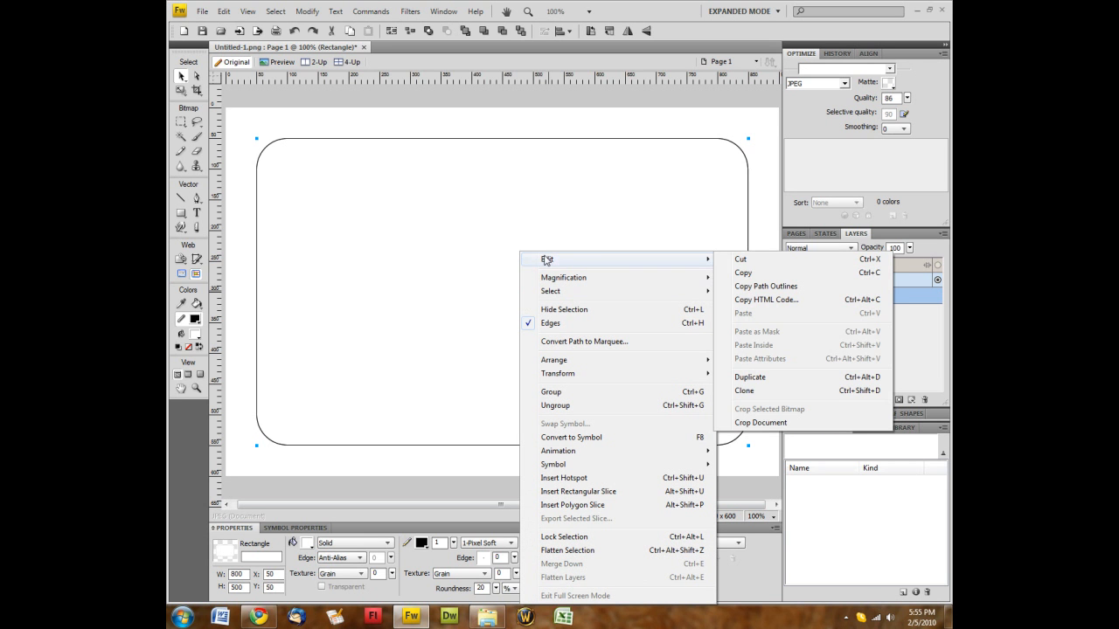
pyautogui.click(744, 276)
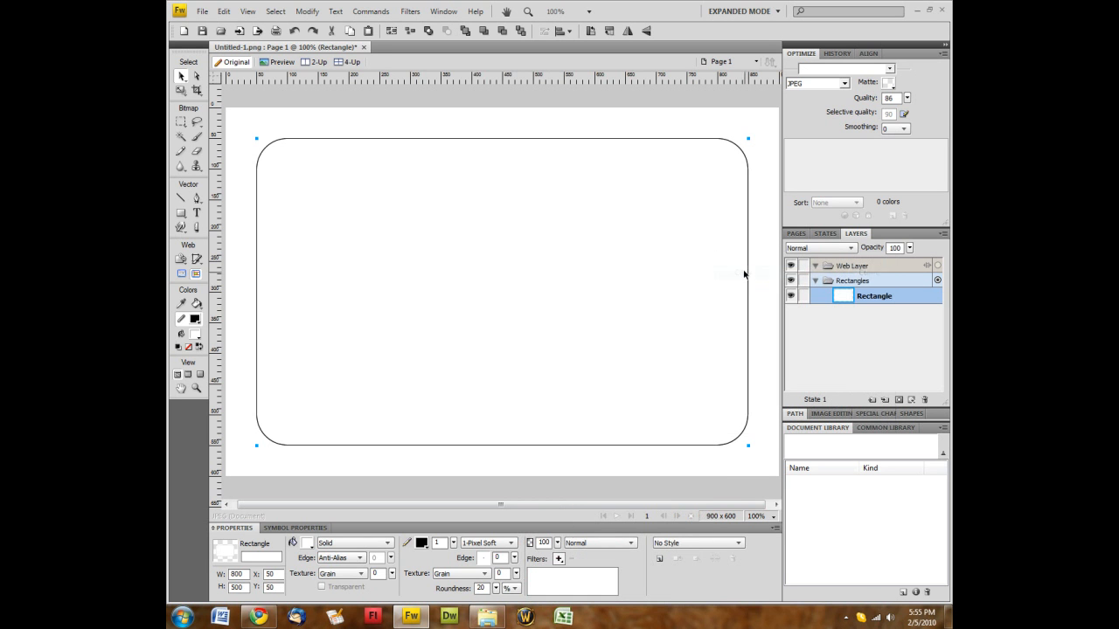
# Paste several stacked copies at 50, 50, undoing a trial move of the top copy
pyautogui.rightClick(580, 281)
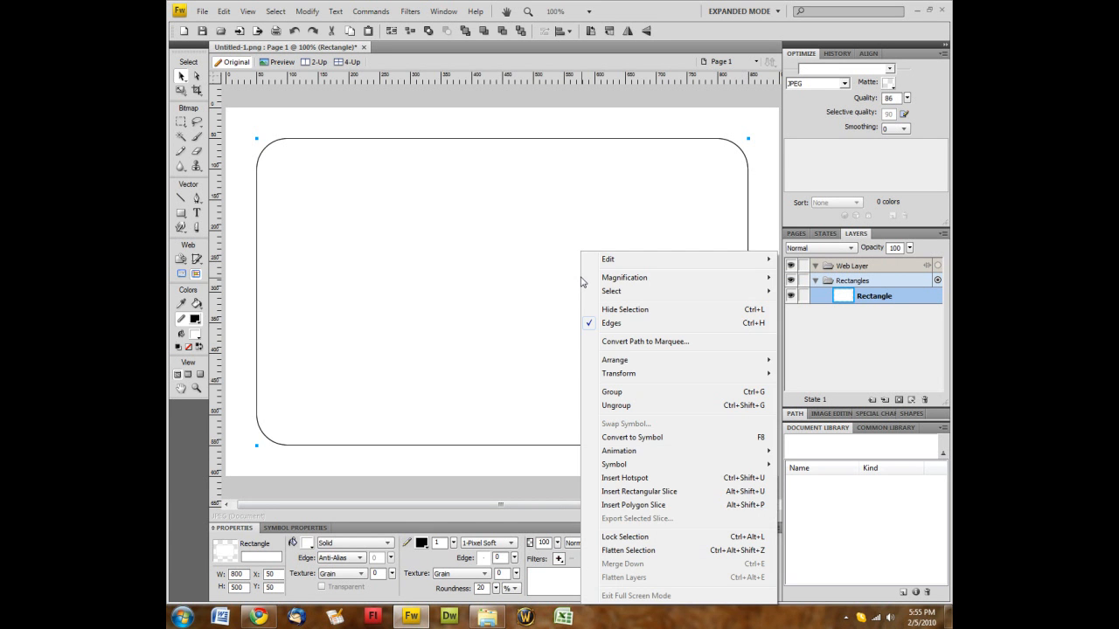
pyautogui.moveTo(626, 259)
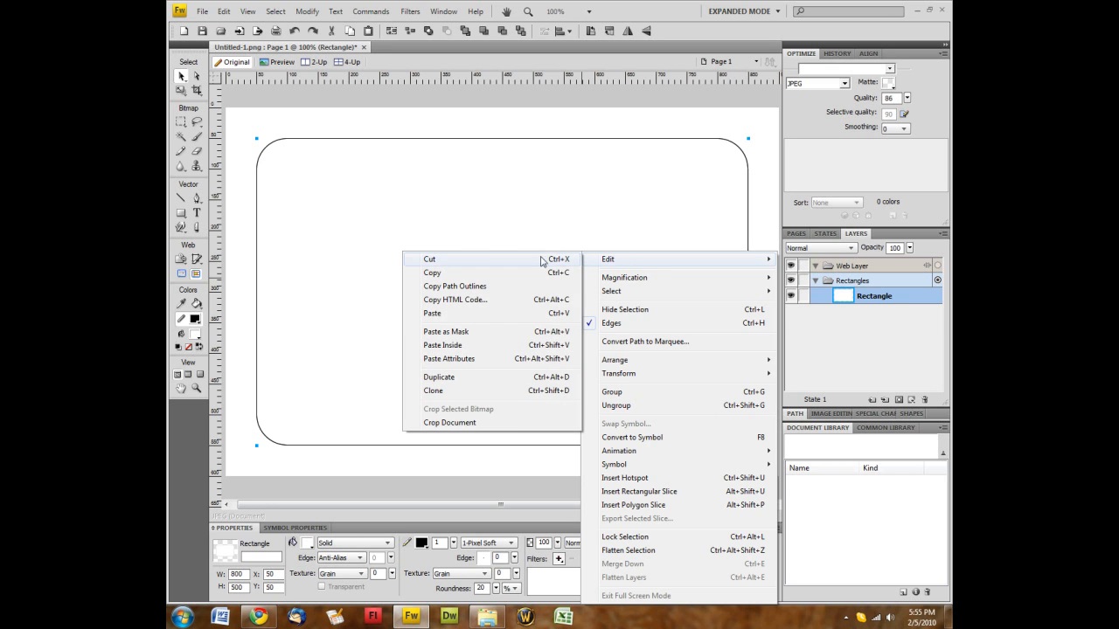
pyautogui.click(441, 315)
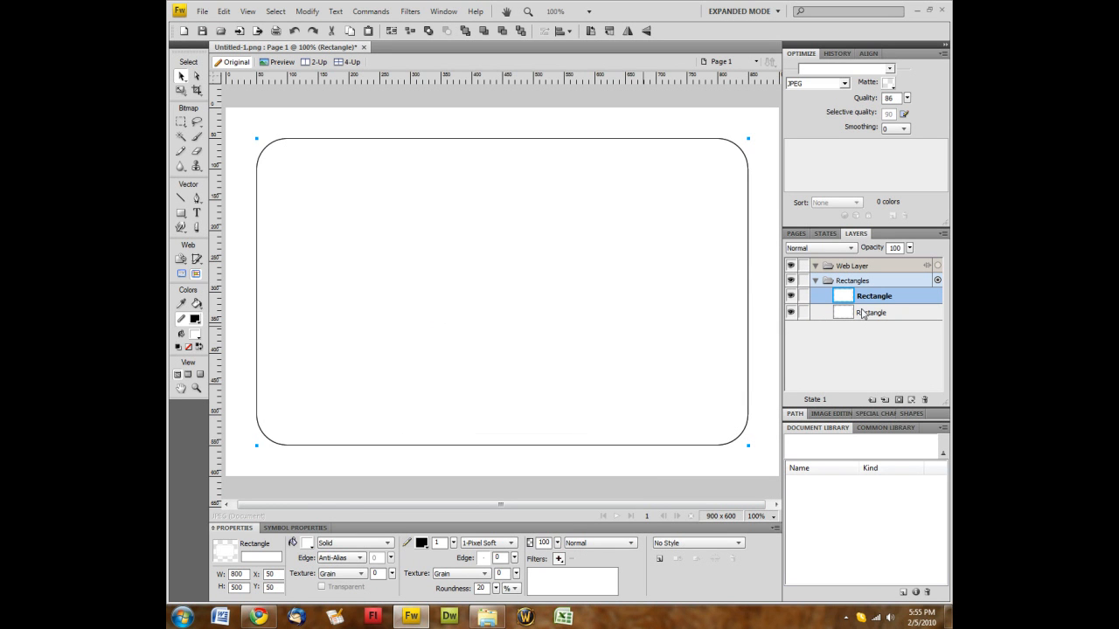
pyautogui.hotkey('ctrl', 'v')
pyautogui.hotkey('ctrl', 'v')
pyautogui.hotkey('ctrl', 'v')
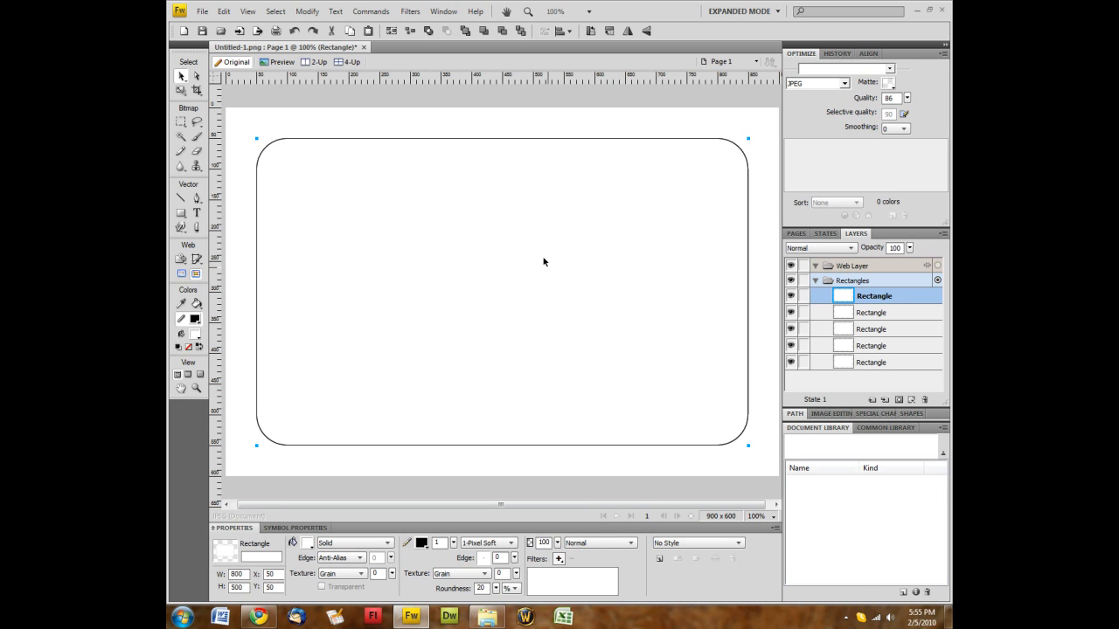
pyautogui.moveTo(539, 256); pyautogui.dragTo(549, 300)
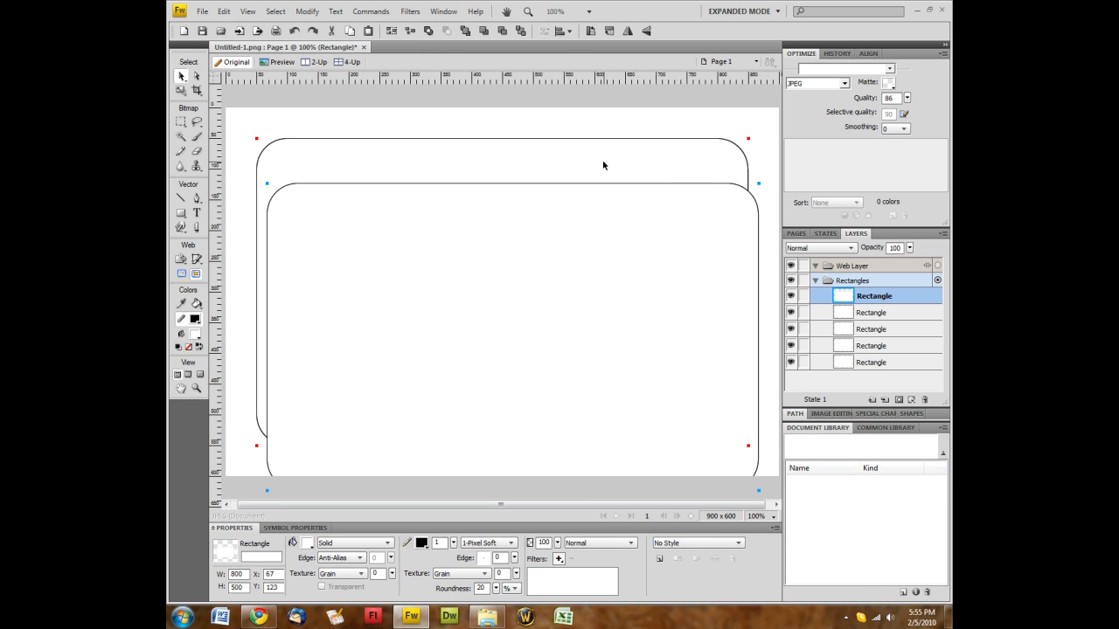
pyautogui.hotkey('ctrl', 'z')
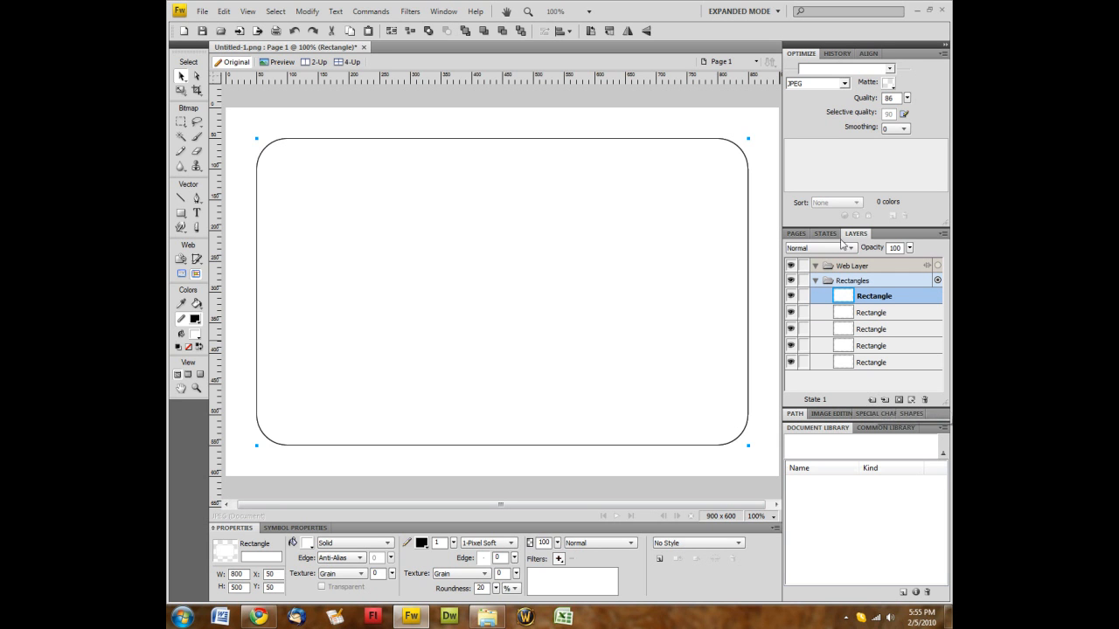
# Add Background and Footer layers and move one rectangle copy into each
pyautogui.click(872, 401)
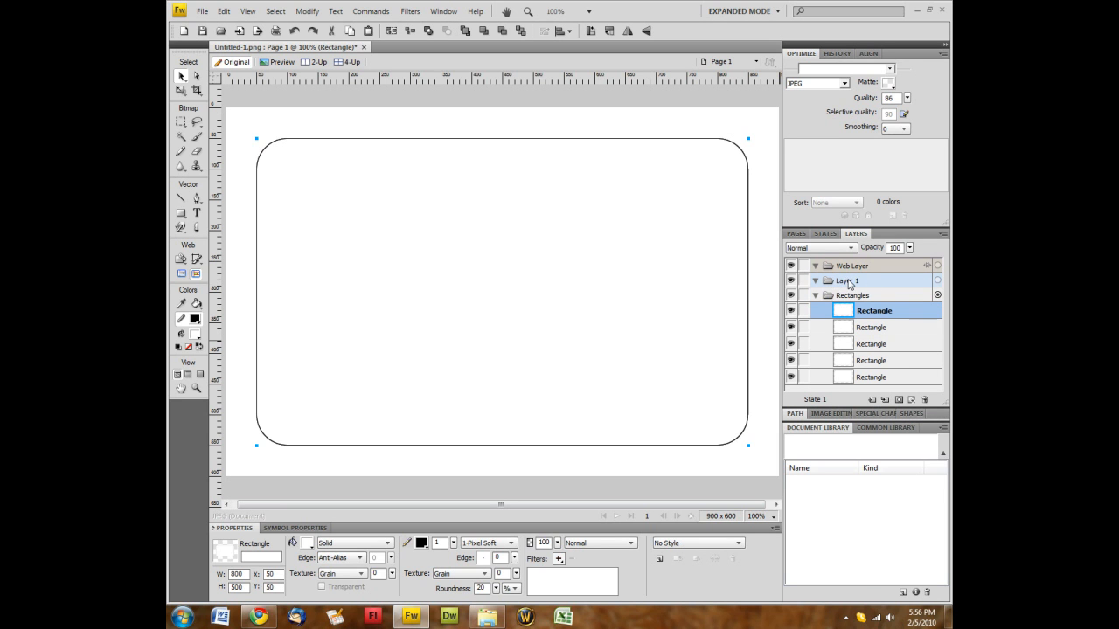
pyautogui.doubleClick(849, 281)
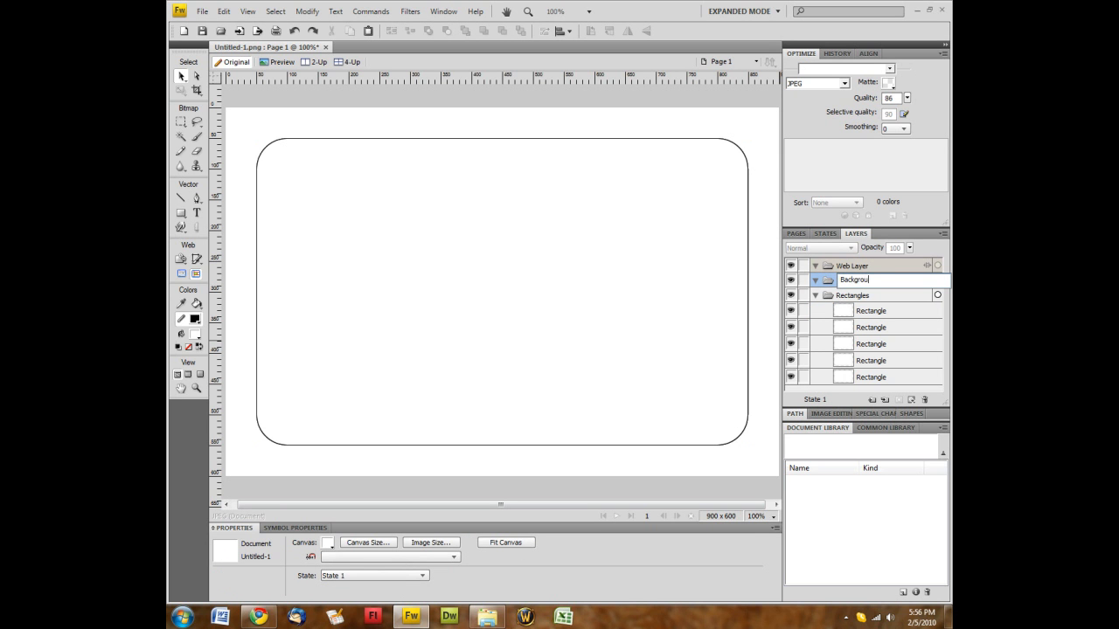
pyautogui.press('Return')
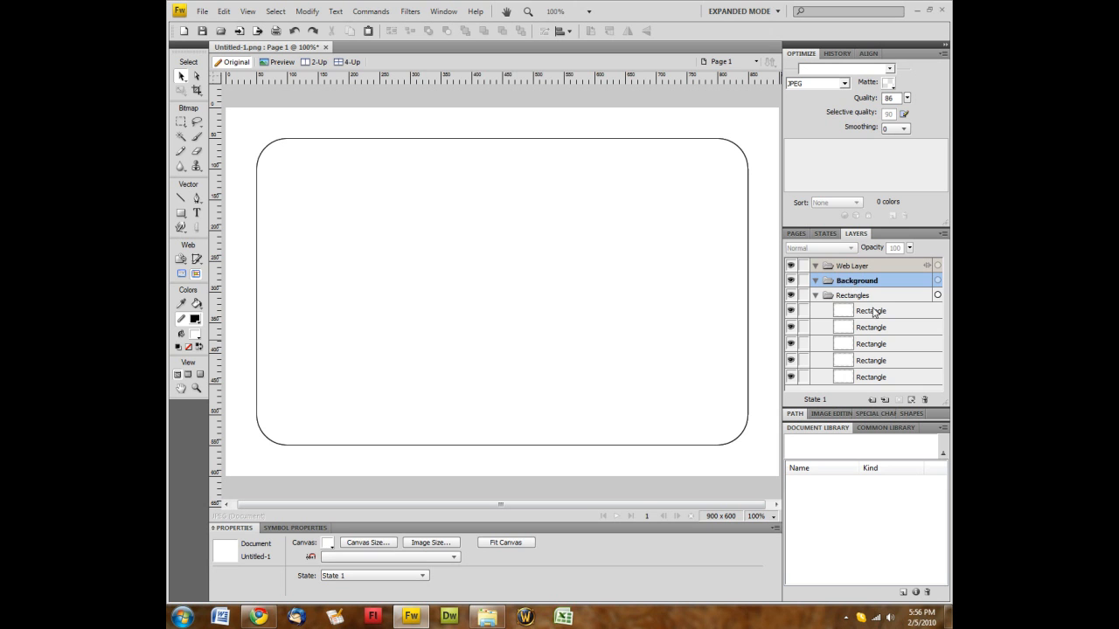
pyautogui.click(874, 312)
pyautogui.moveTo(871, 314); pyautogui.dragTo(835, 283)
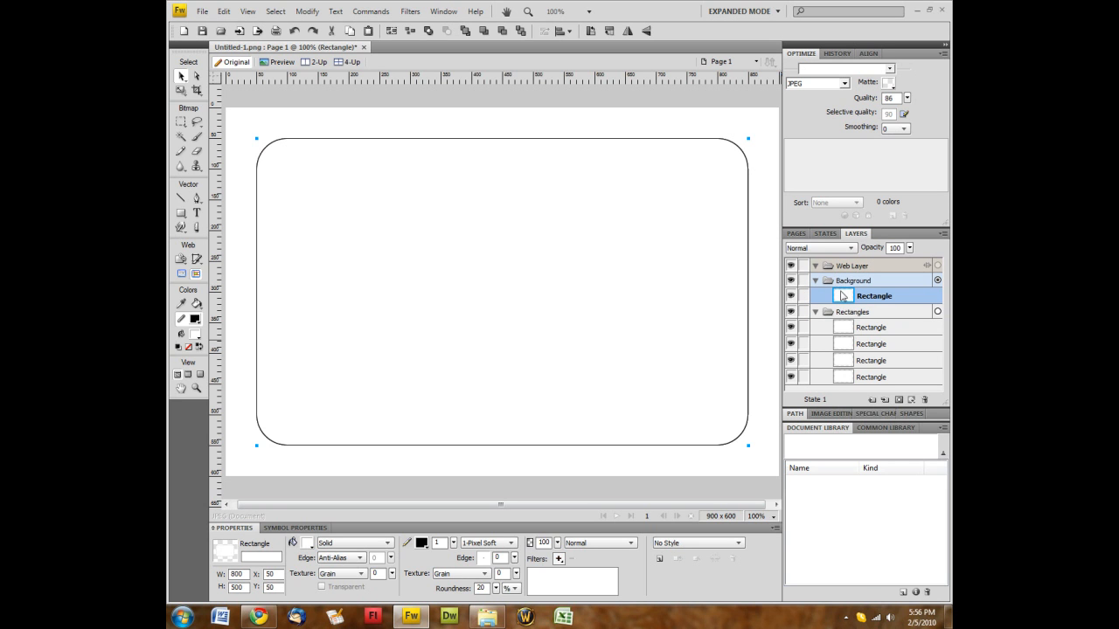
pyautogui.click(882, 399)
pyautogui.doubleClick(848, 282)
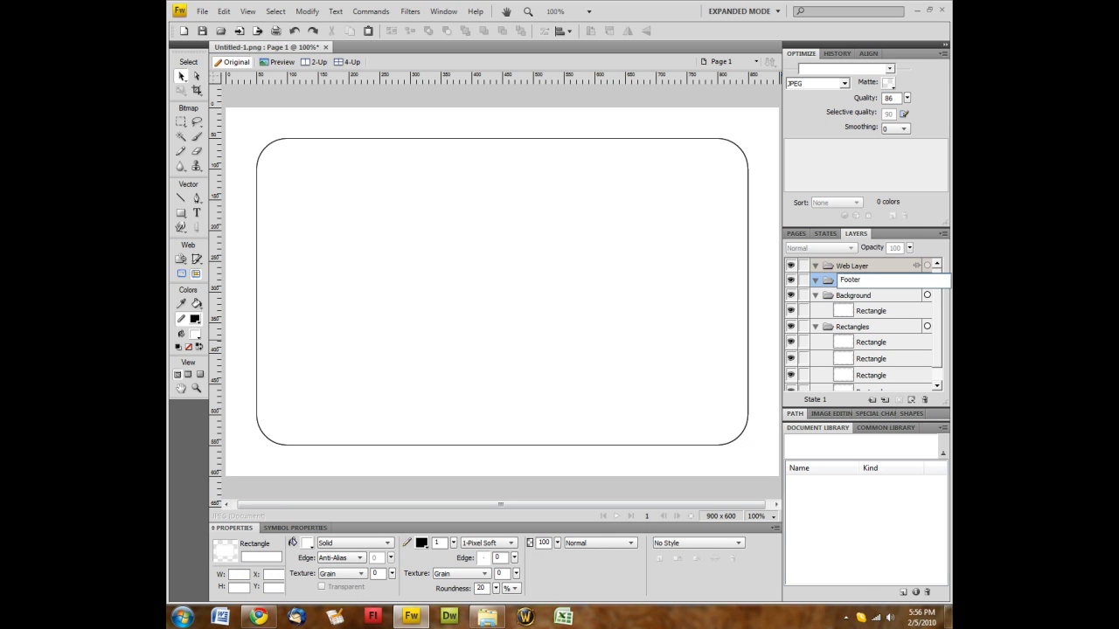
pyautogui.press('Return')
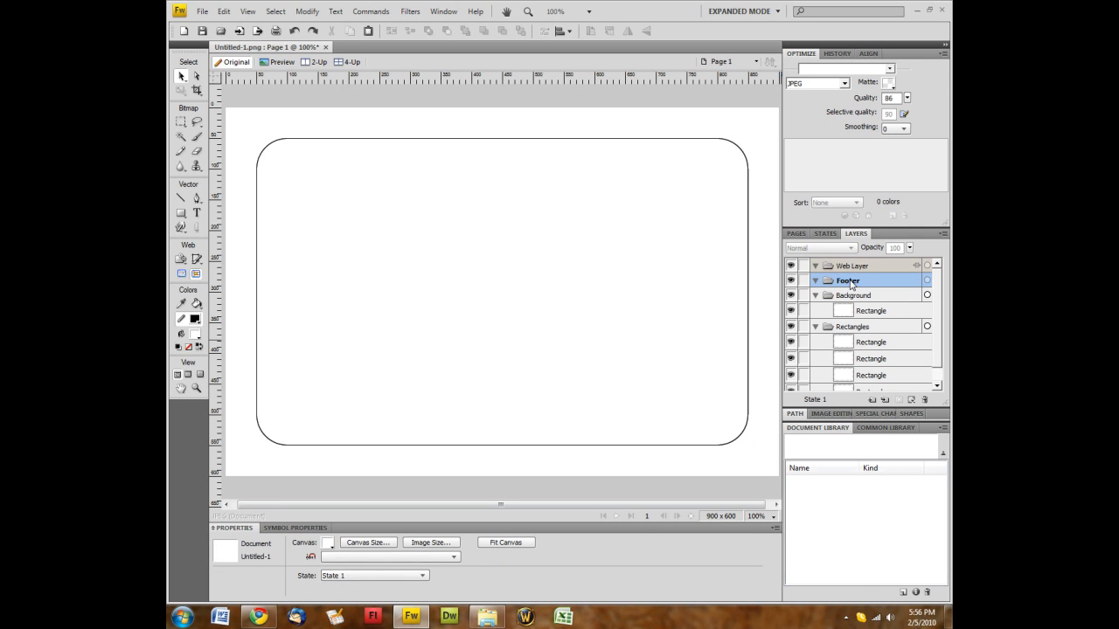
pyautogui.click(865, 344)
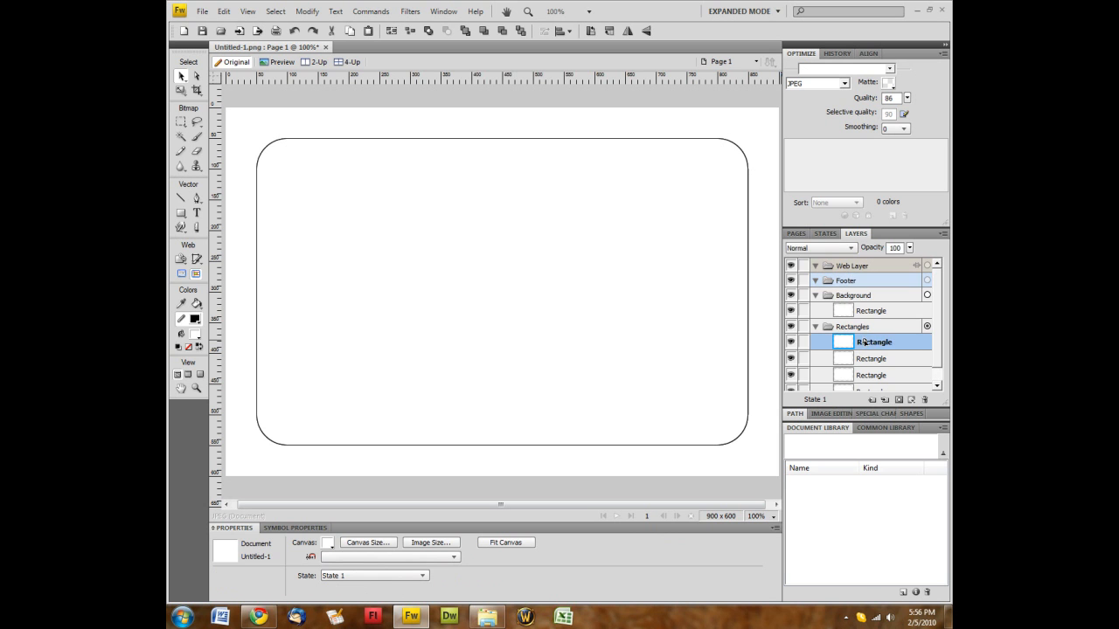
pyautogui.moveTo(866, 340); pyautogui.dragTo(847, 285)
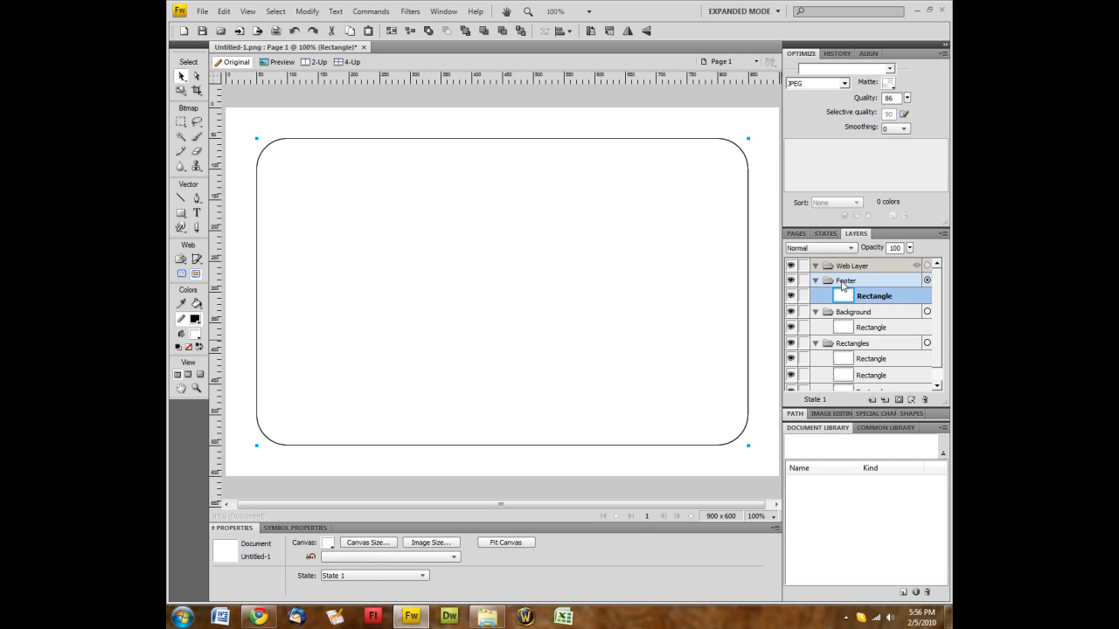
# Add Header and Outline layers and move one rectangle copy into each
pyautogui.click(873, 400)
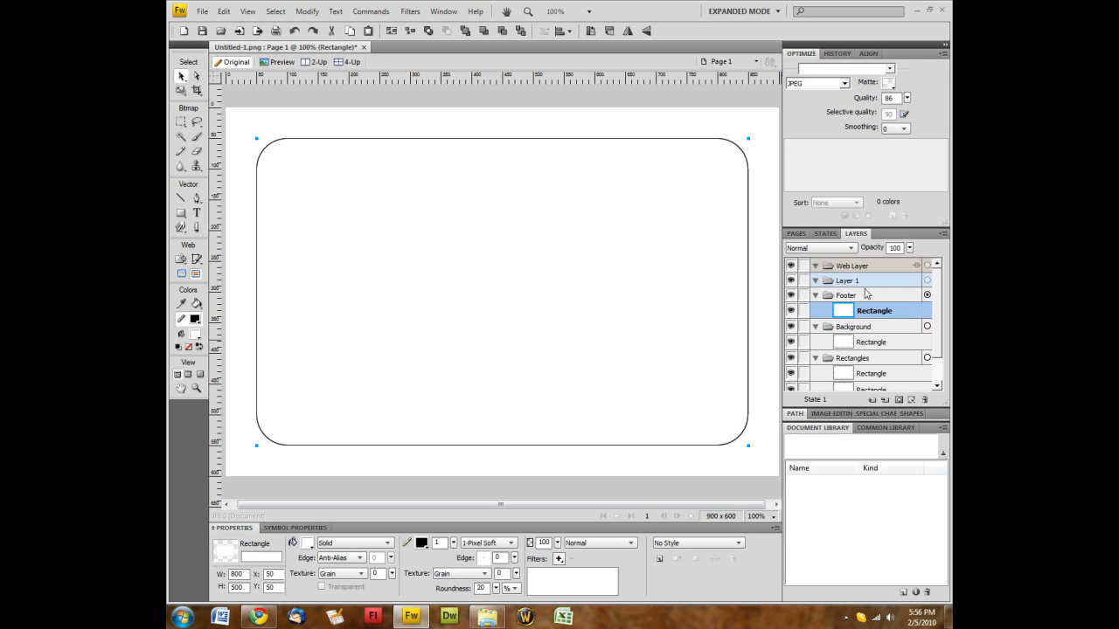
pyautogui.doubleClick(848, 281)
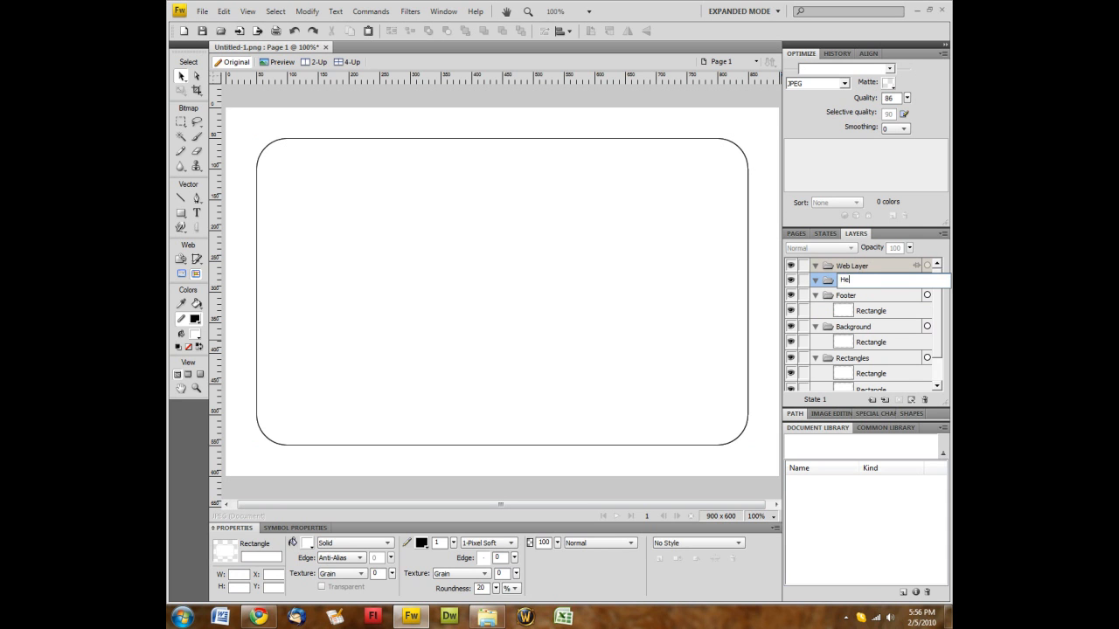
pyautogui.press('Return')
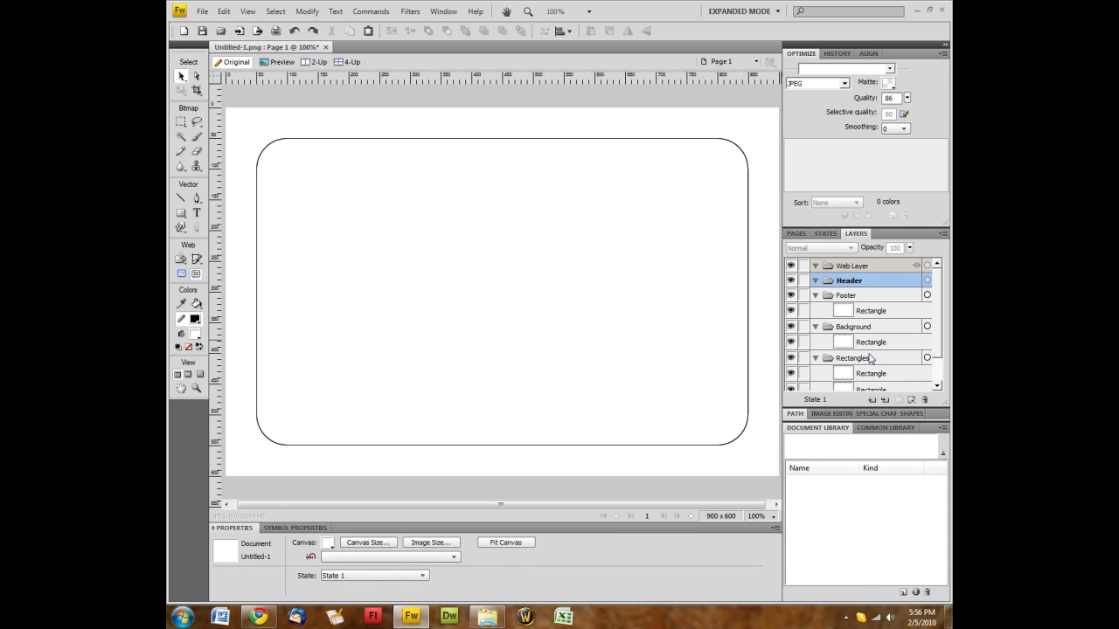
pyautogui.moveTo(869, 373)
pyautogui.mouseDown()
pyautogui.moveTo(861, 293)
pyautogui.moveTo(848, 286)
pyautogui.mouseUp()
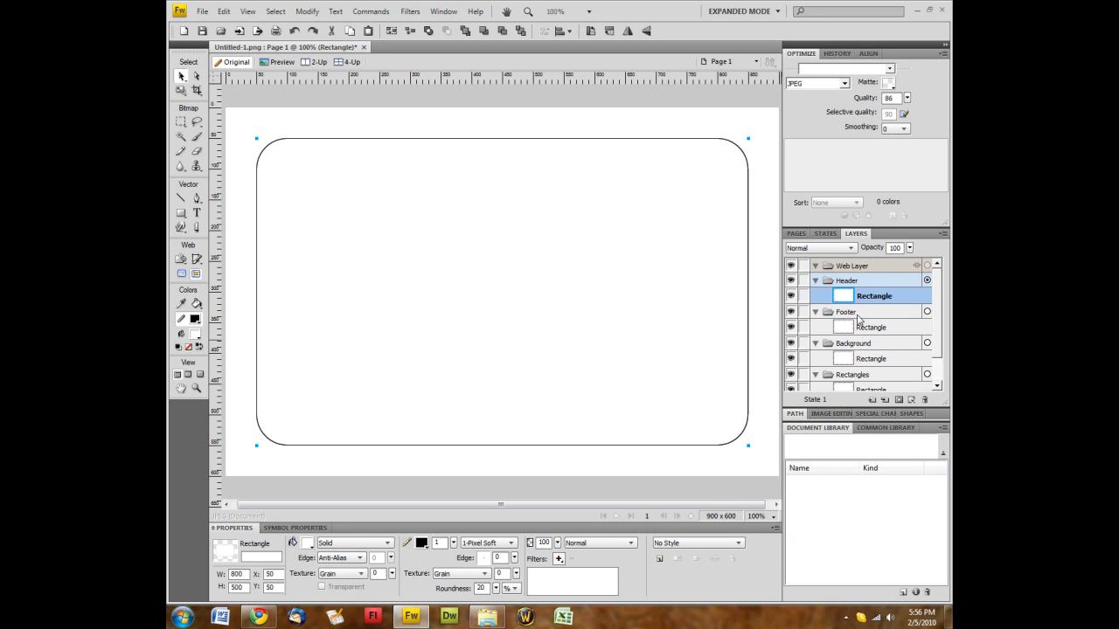
pyautogui.click(885, 400)
pyautogui.doubleClick(842, 281)
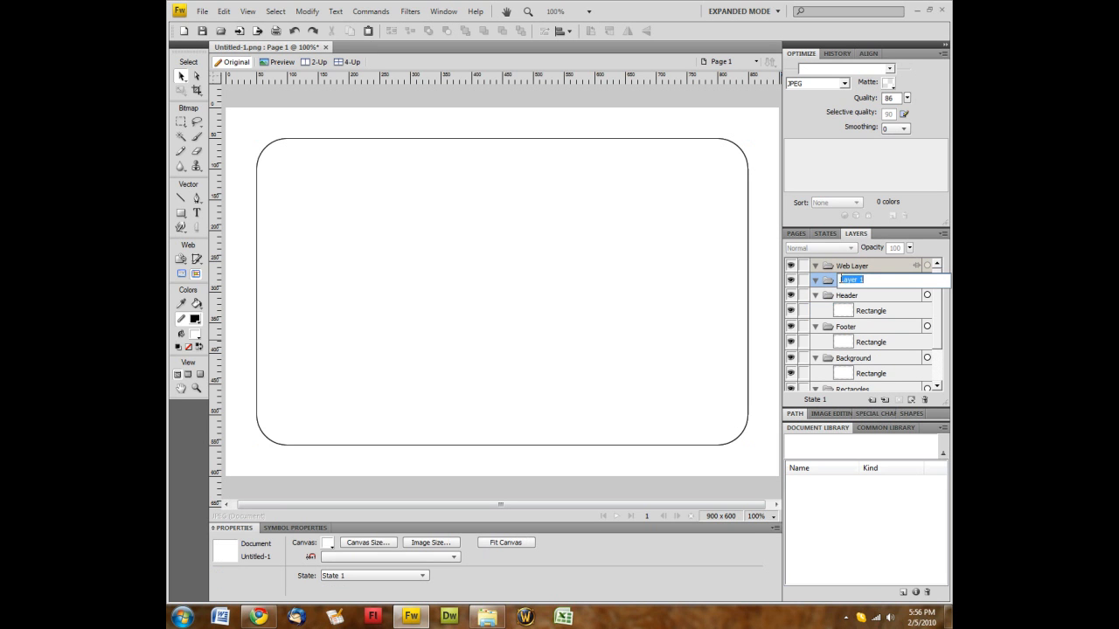
pyautogui.write('O')
pyautogui.press('Return')
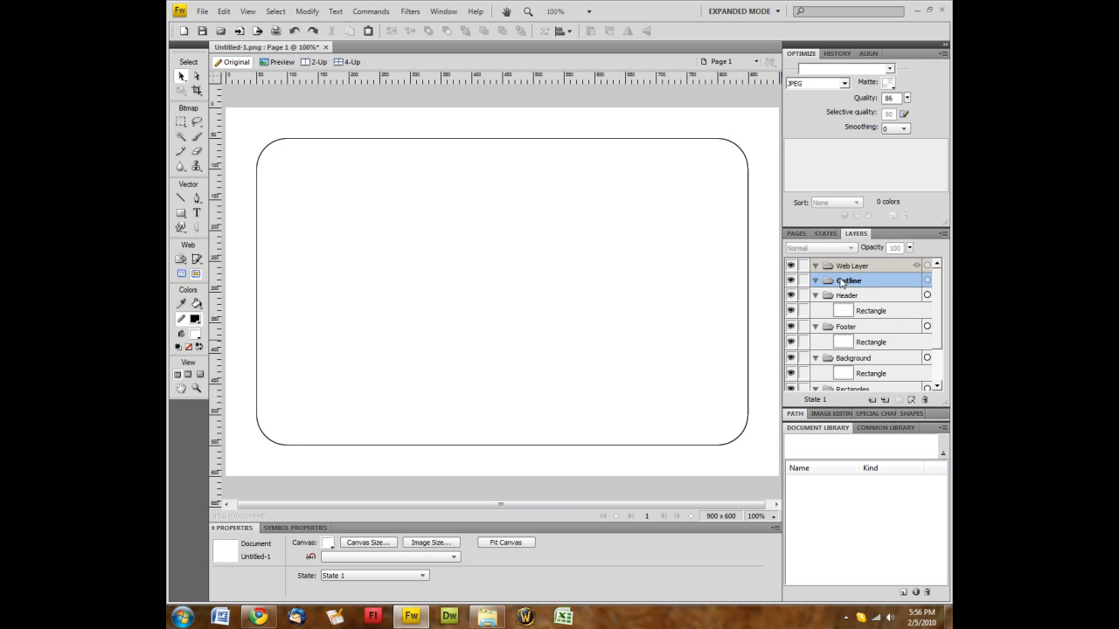
pyautogui.scroll(-2, 842, 282)
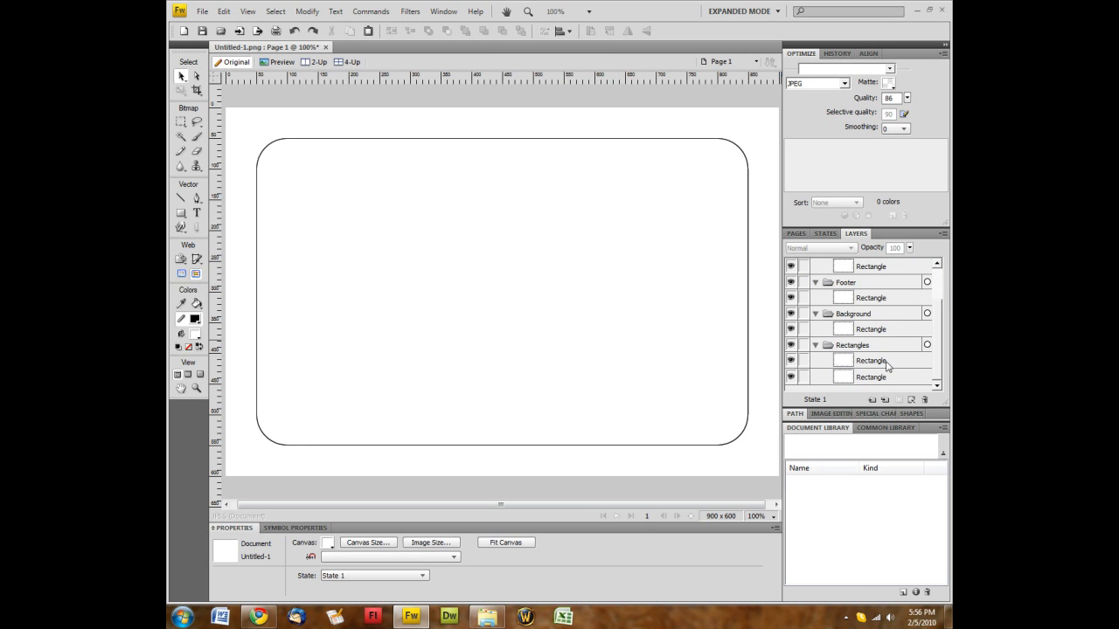
pyautogui.moveTo(878, 358); pyautogui.dragTo(844, 282)
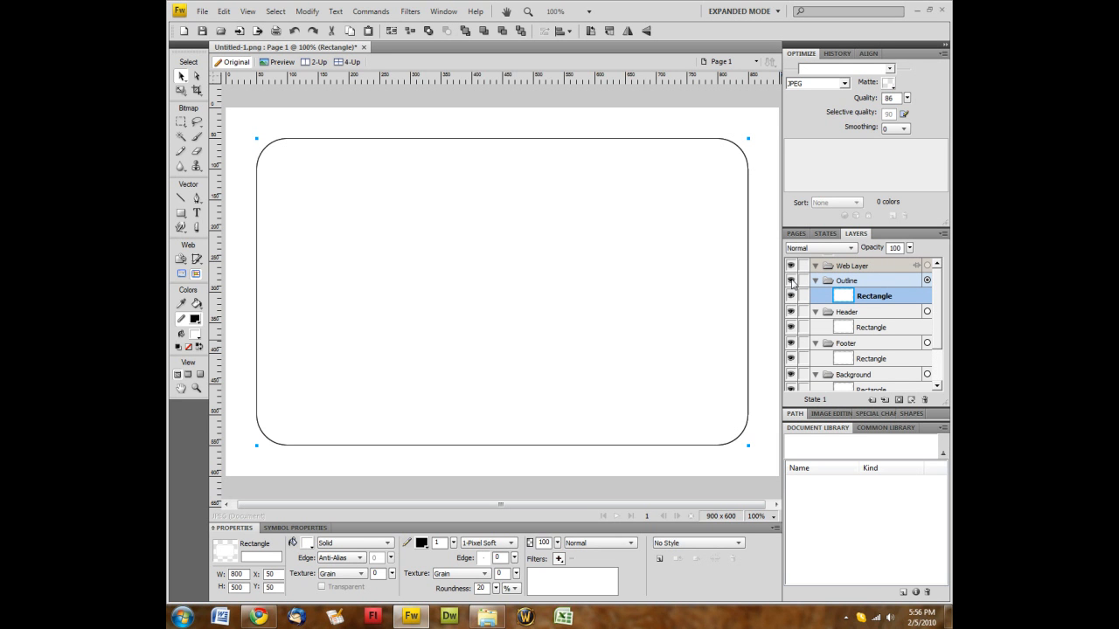
# Hide the Outline, Footer, Header and Rectangles layers, leaving Background visible
pyautogui.click(792, 283)
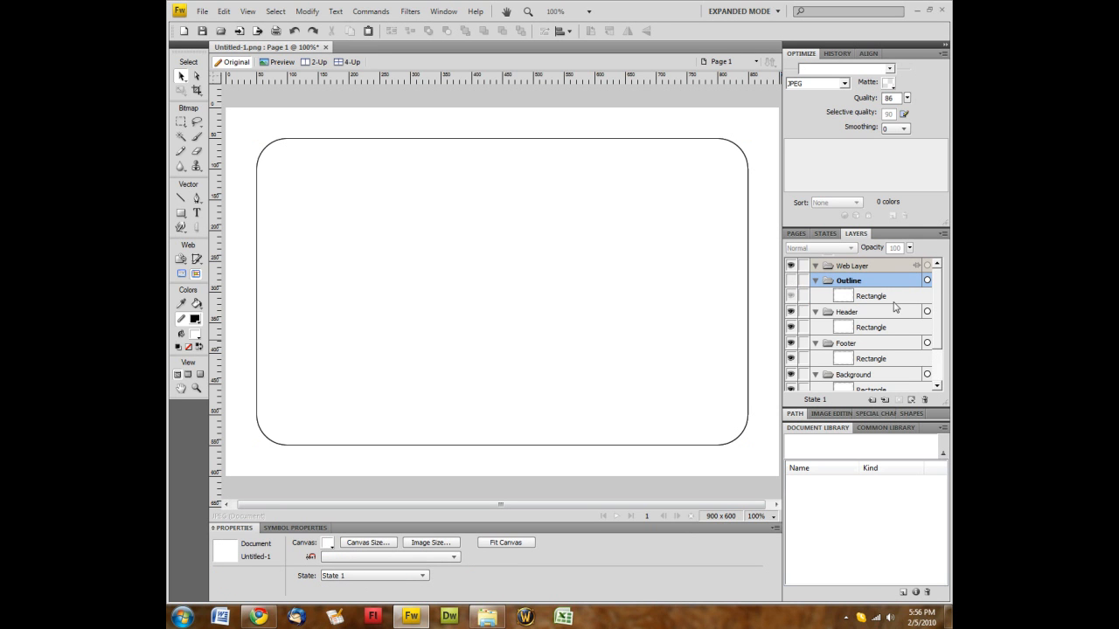
pyautogui.scroll(-3, 892, 307)
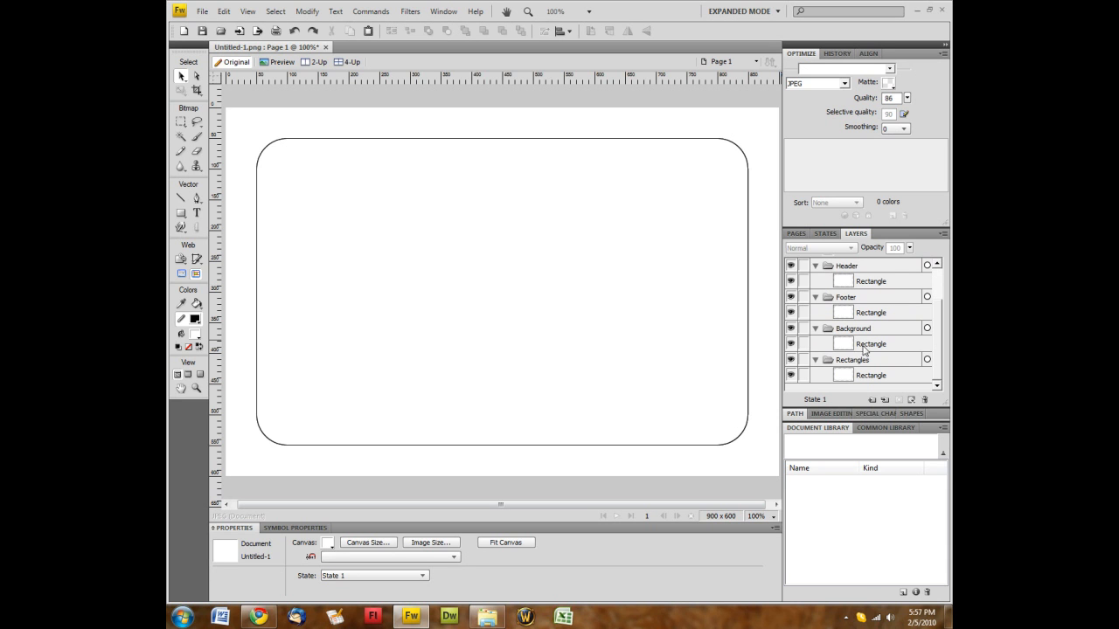
pyautogui.click(866, 350)
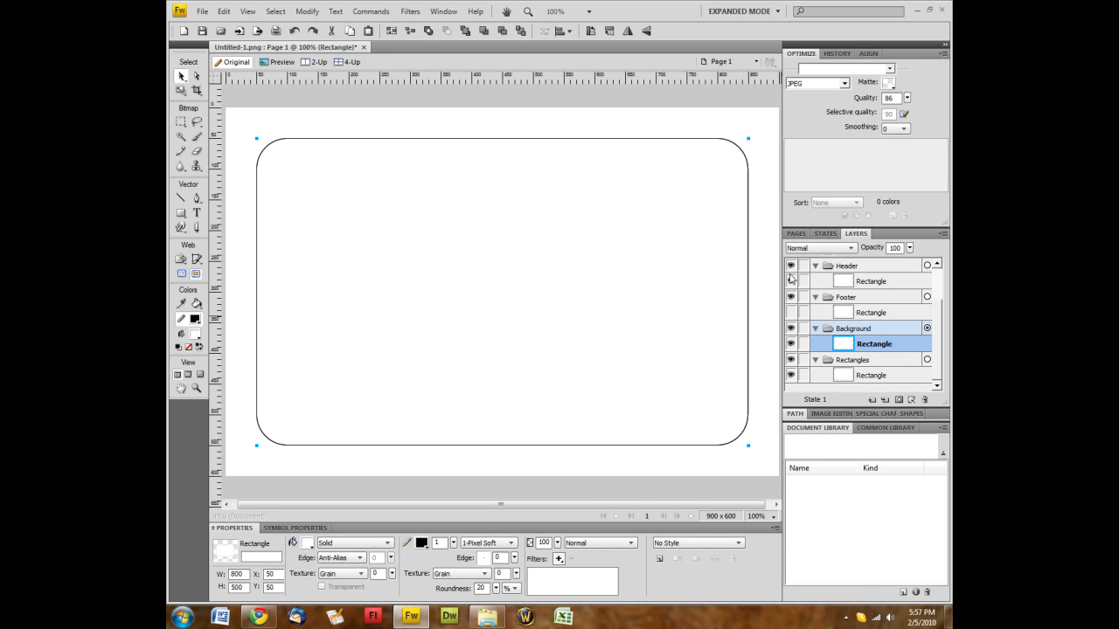
pyautogui.click(791, 312)
pyautogui.click(791, 298)
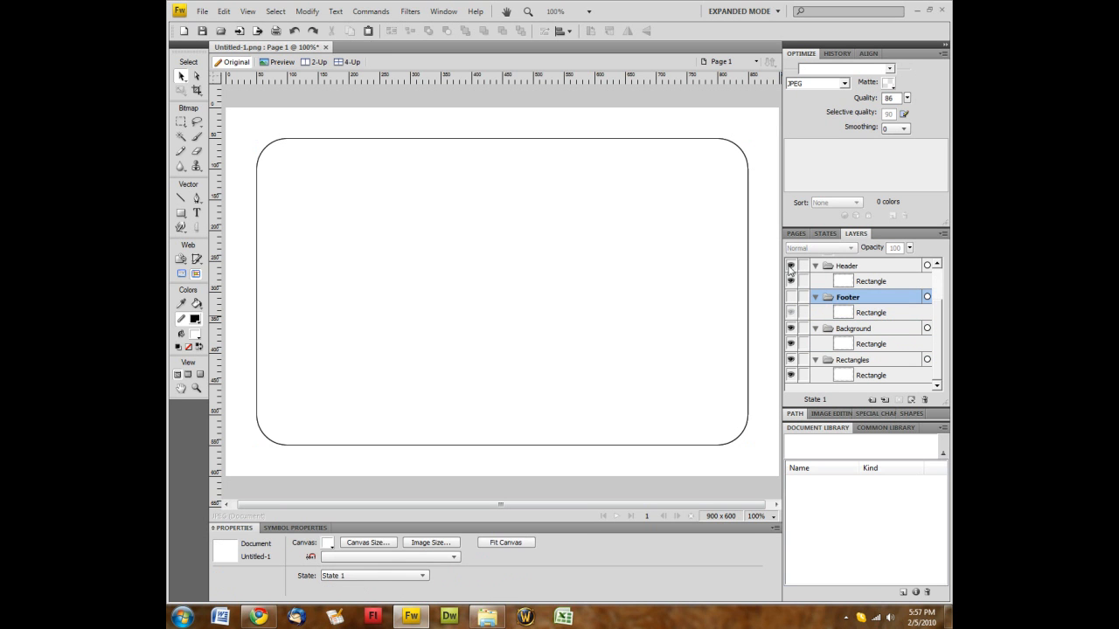
pyautogui.click(790, 267)
pyautogui.scroll(3, 791, 280)
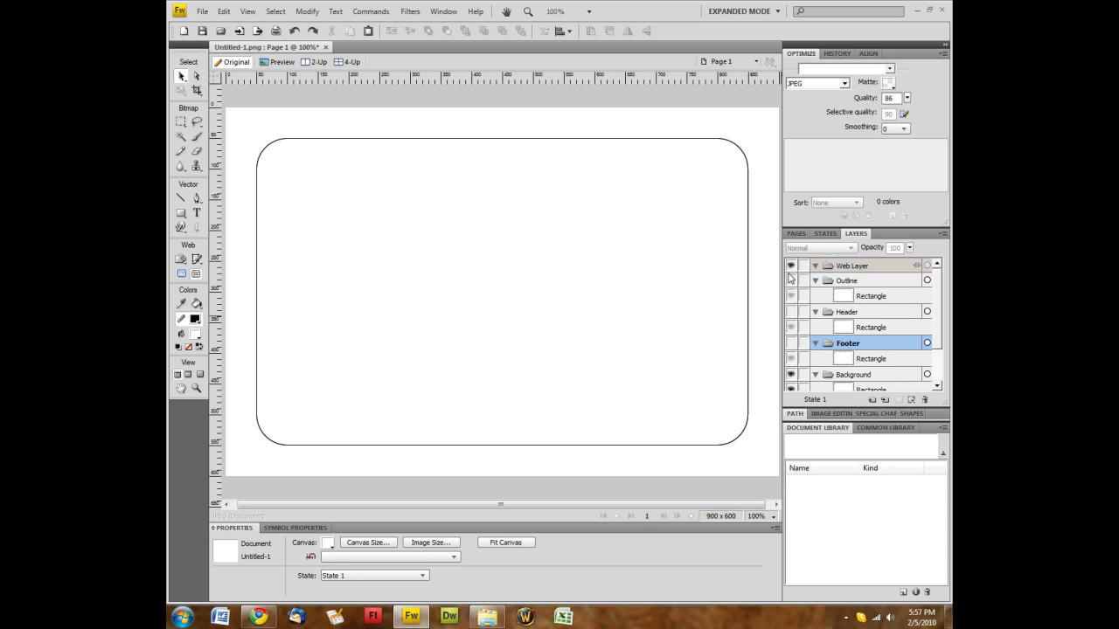
pyautogui.scroll(-3, 796, 296)
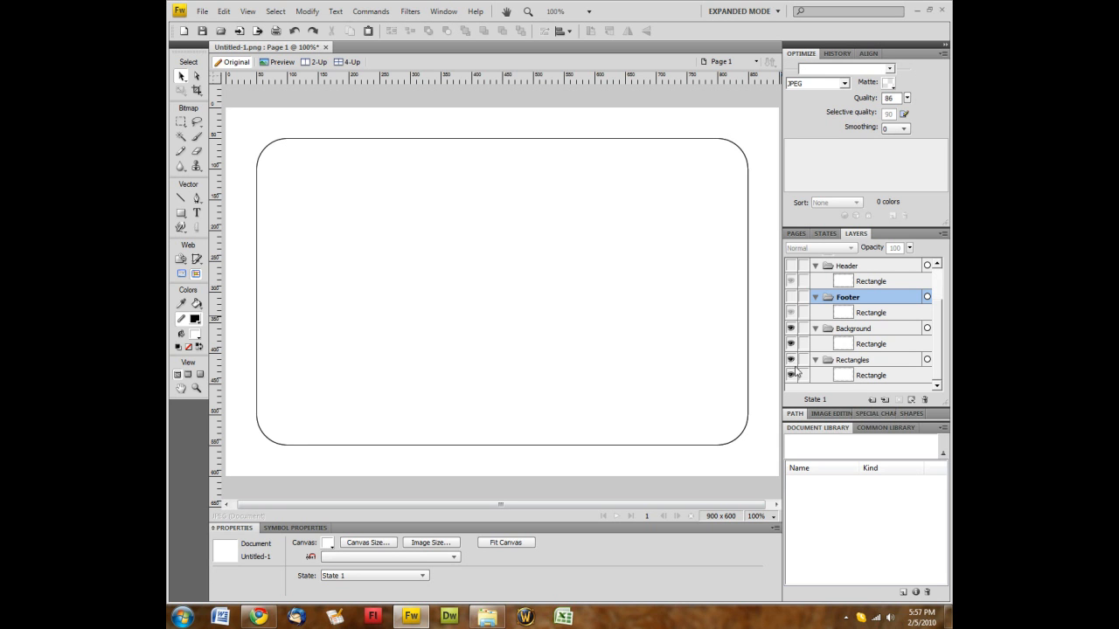
pyautogui.click(791, 361)
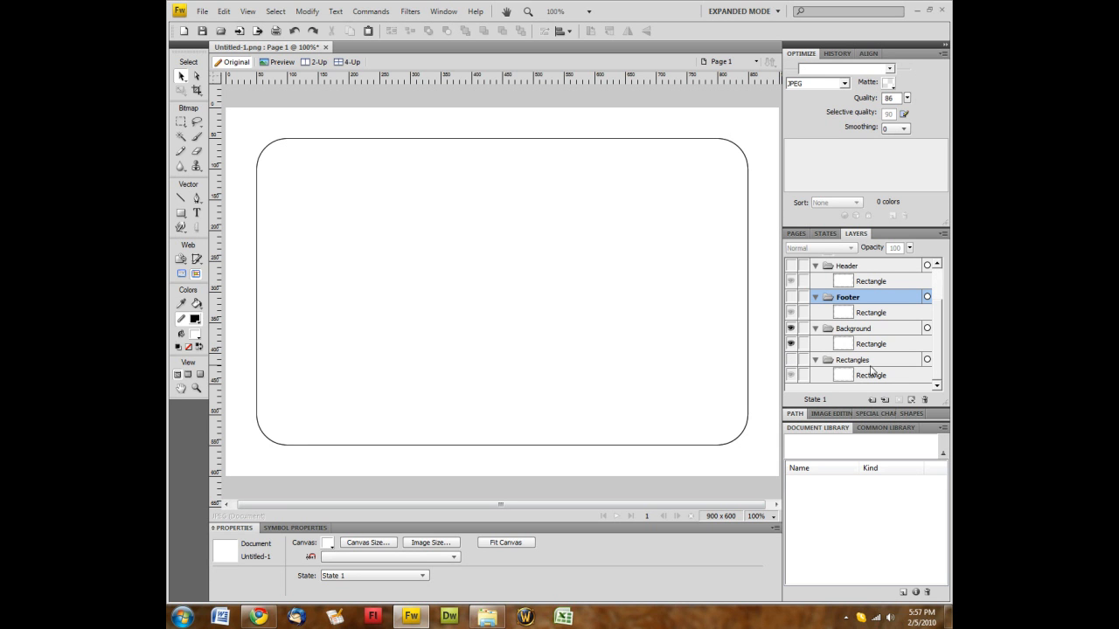
# Drag the Background rectangle twice, undoing each move so it stays at 50, 50
pyautogui.moveTo(590, 310); pyautogui.dragTo(543, 390)
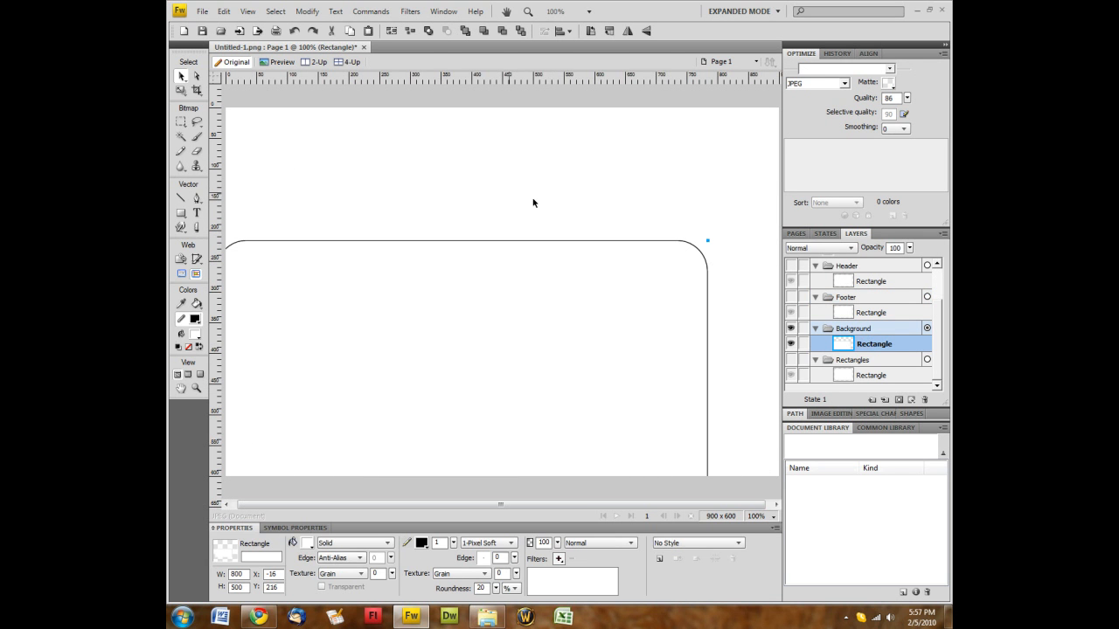
pyautogui.hotkey('ctrl', 'z')
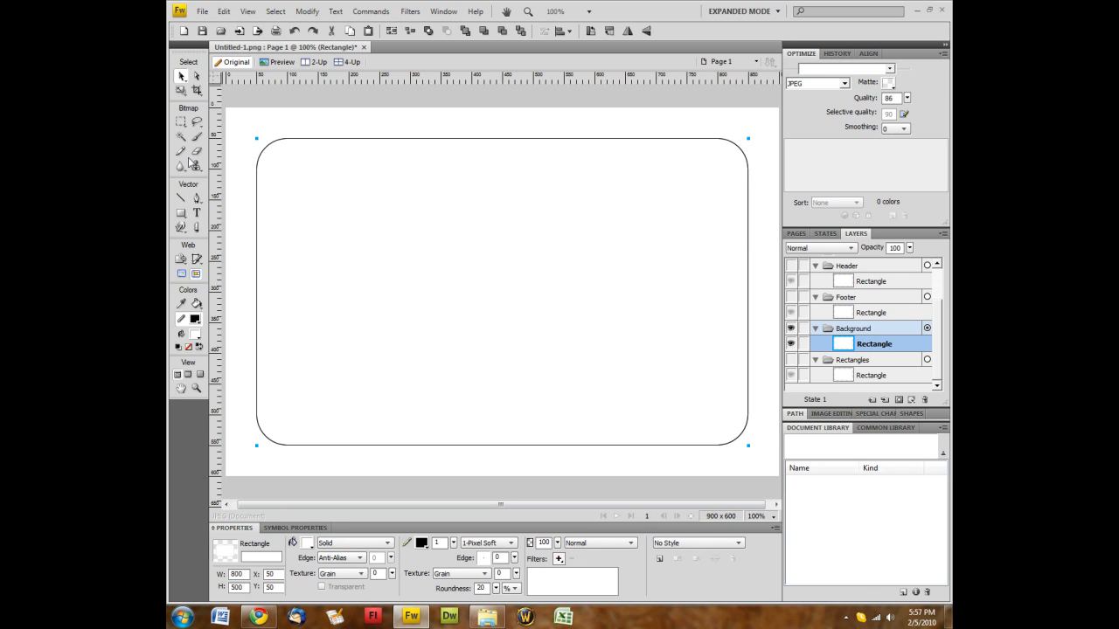
pyautogui.moveTo(465, 280); pyautogui.dragTo(577, 368)
pyautogui.hotkey('ctrl', 'z')
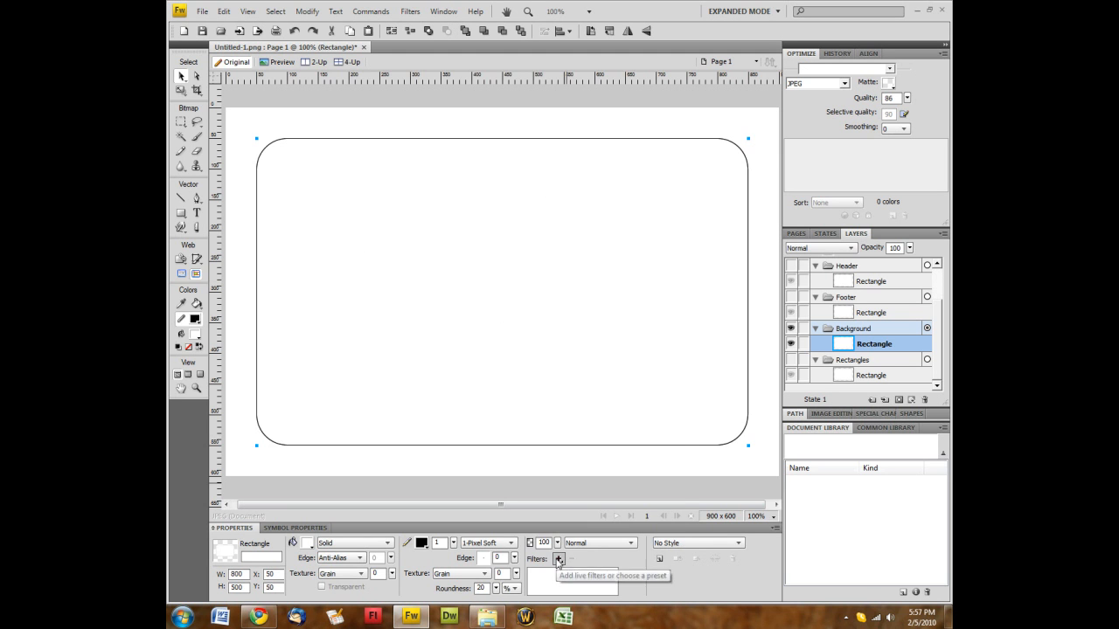
# Apply a Drop Shadow filter to the Background layer's rounded rectangle
pyautogui.click(558, 559)
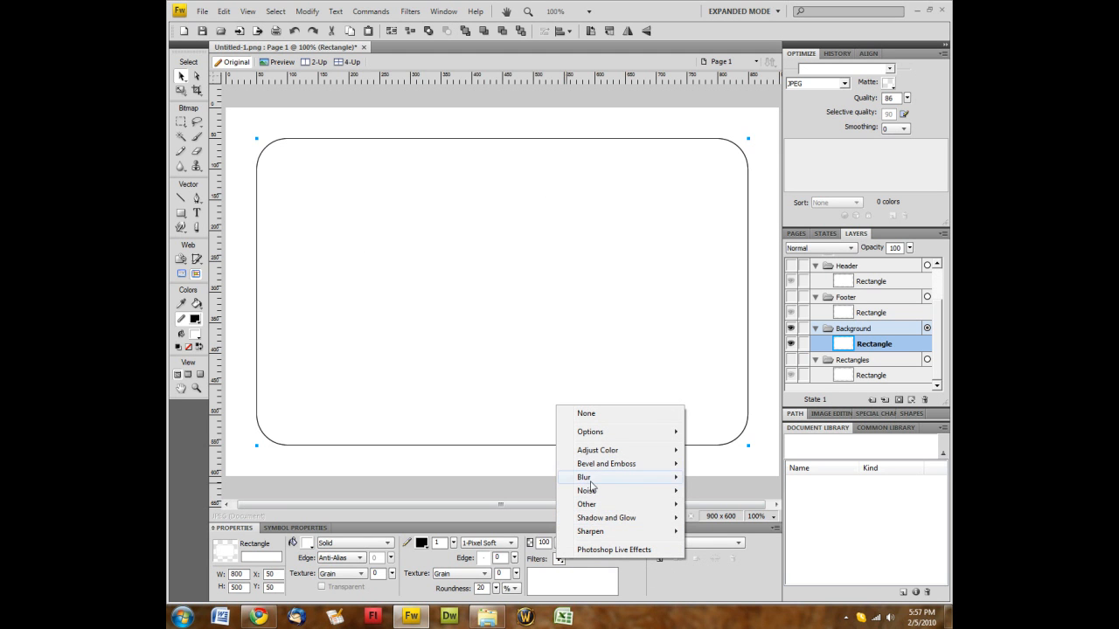
pyautogui.moveTo(576, 525)
pyautogui.click(707, 518)
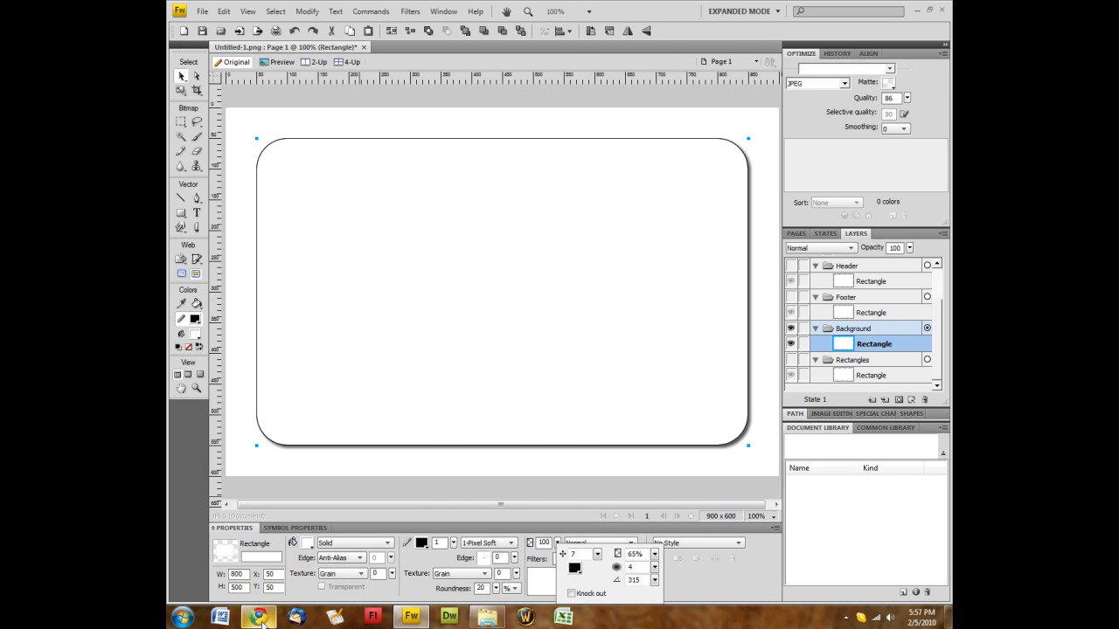
# Check the Chrome course page, then select Drop Shadow in the Filters list
pyautogui.click(259, 617)
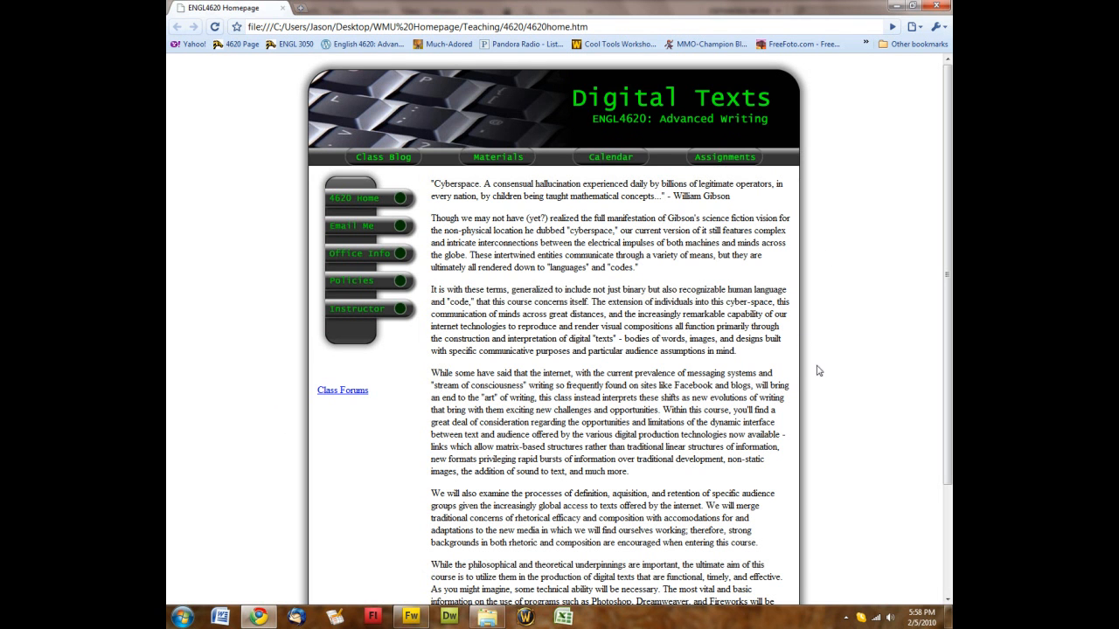
pyautogui.click(410, 617)
pyautogui.click(549, 574)
# Replace the Drop Shadow with a black Glow: width 5, 65% opacity, softness 12
pyautogui.click(571, 561)
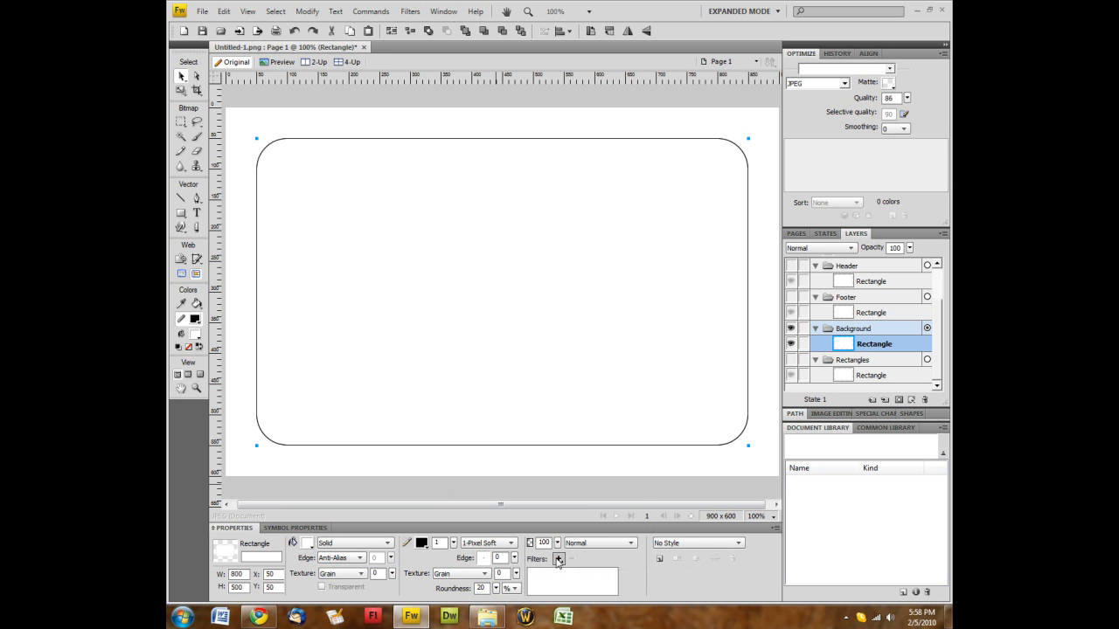
pyautogui.click(559, 559)
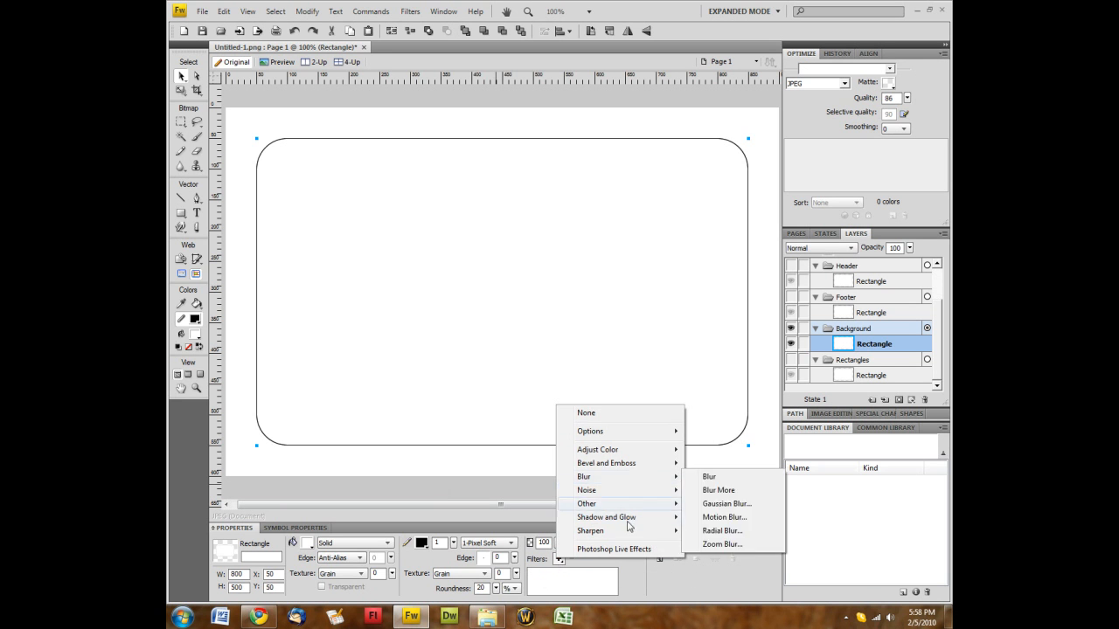
pyautogui.moveTo(629, 518)
pyautogui.click(713, 532)
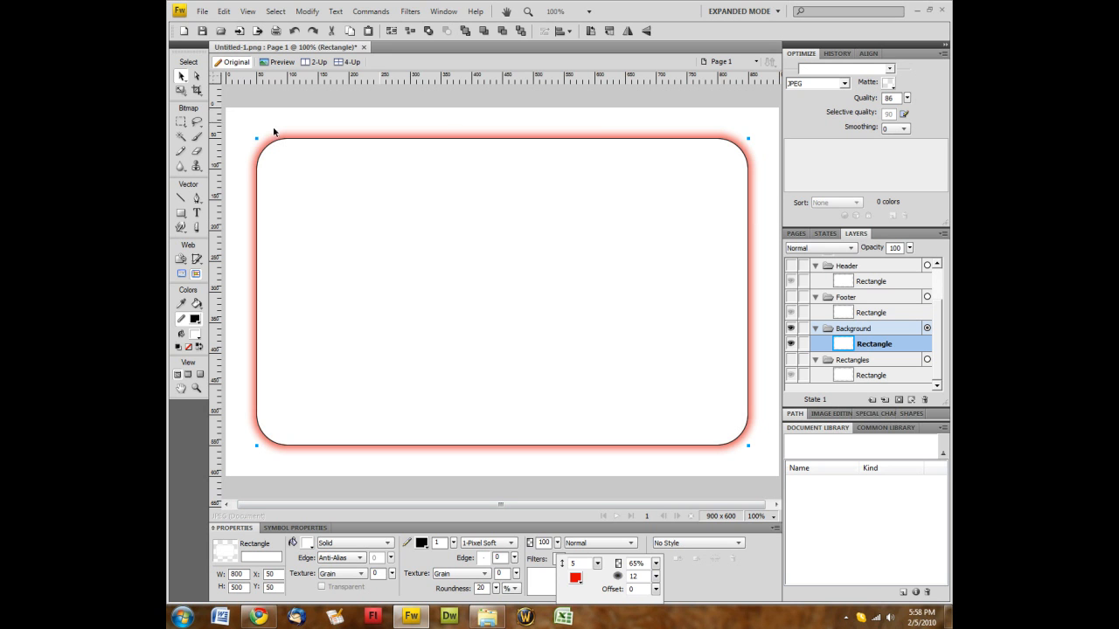
pyautogui.click(576, 580)
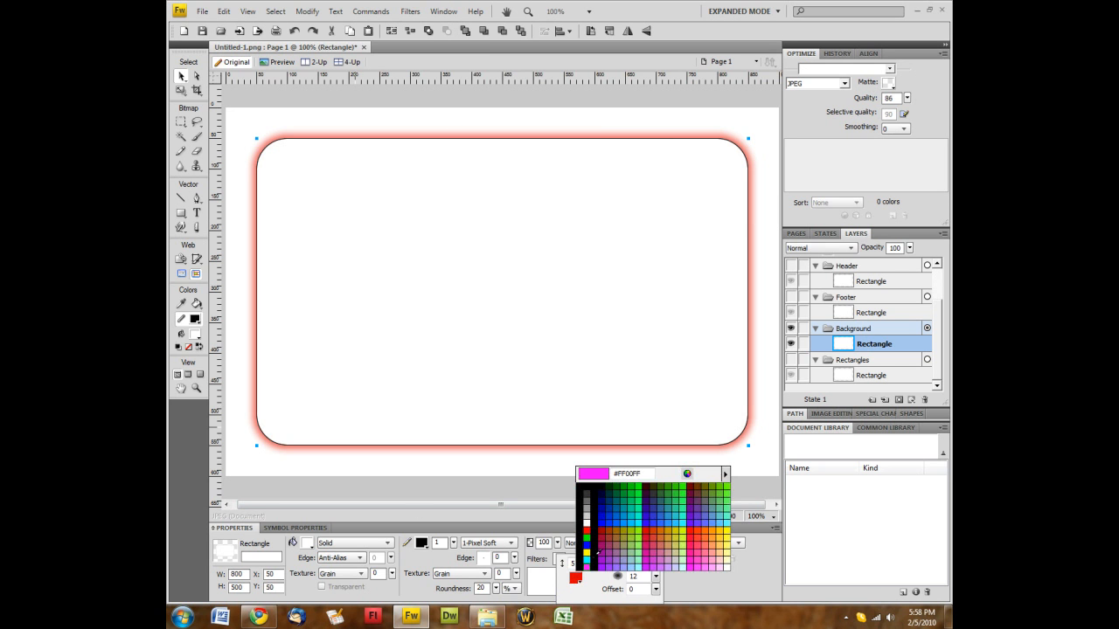
pyautogui.click(623, 578)
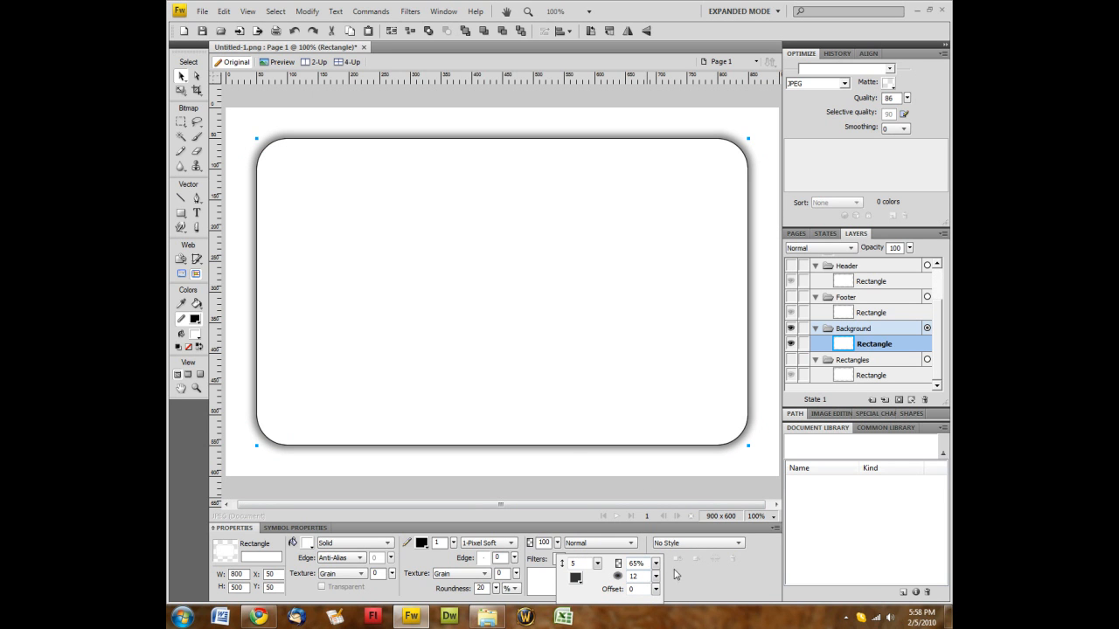
pyautogui.click(382, 105)
pyautogui.click(229, 259)
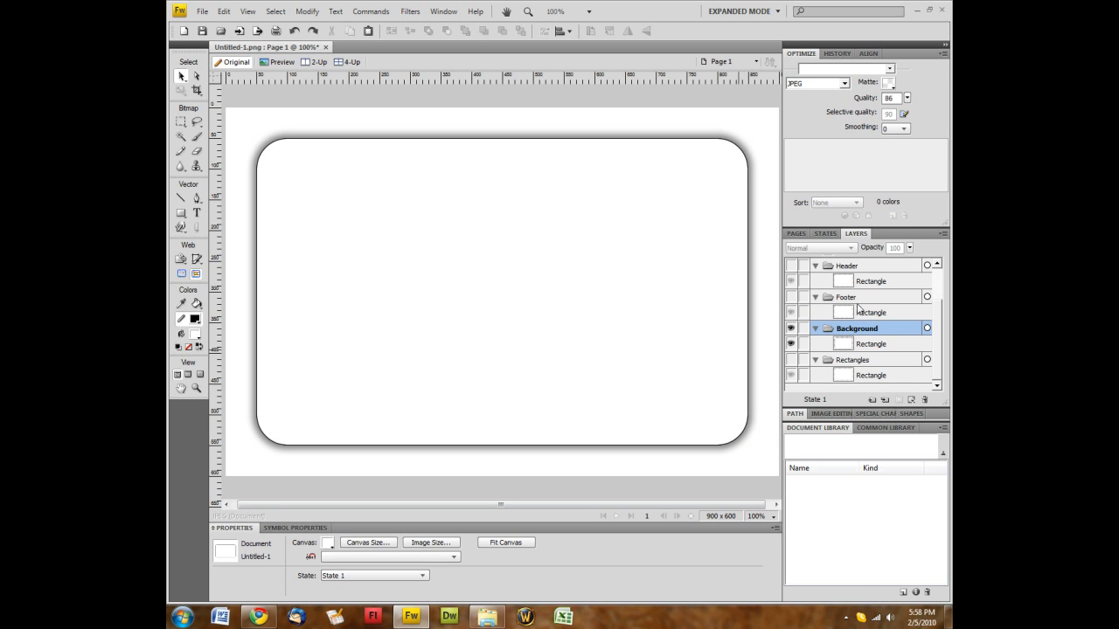
# Save the mockup to the Desktop as 'Trial Website.png' in Fireworks PNG format
pyautogui.scroll(2, 874, 374)
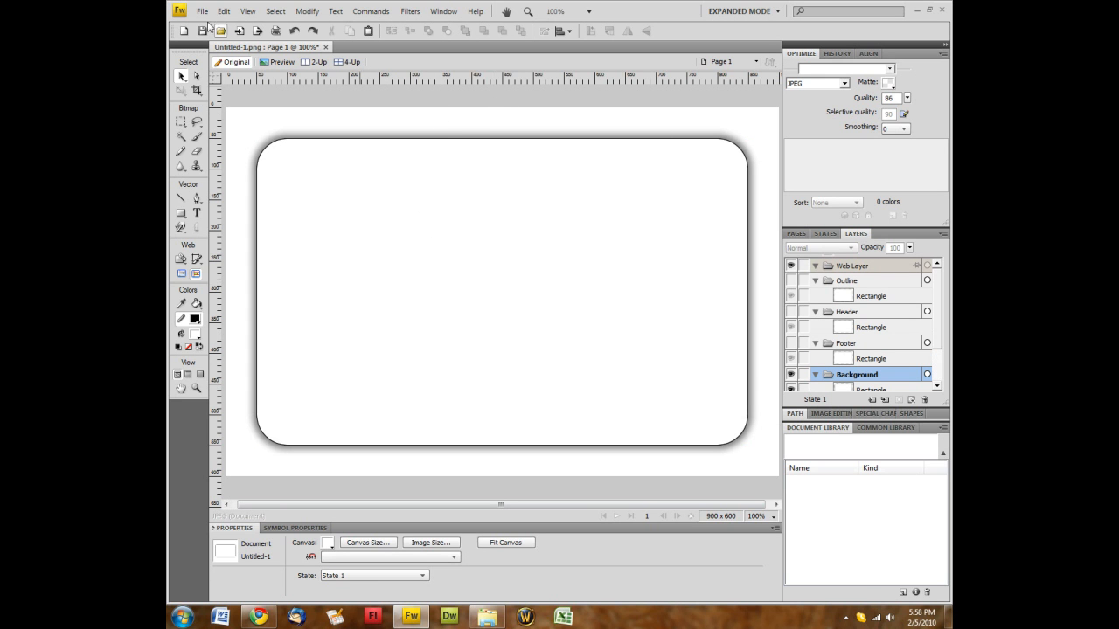
pyautogui.click(202, 12)
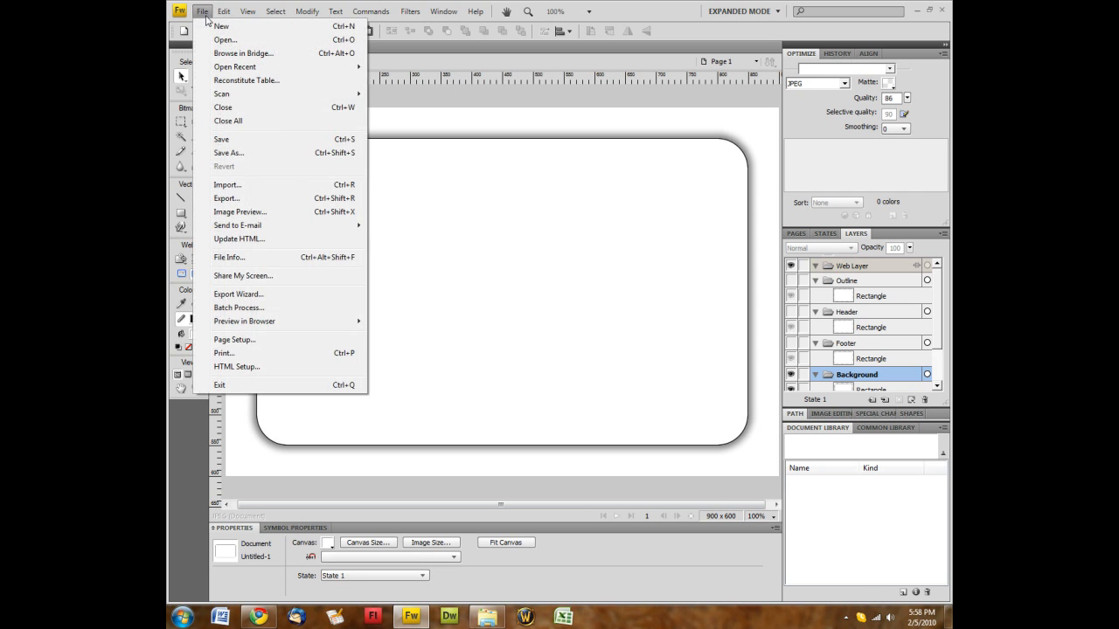
pyautogui.click(219, 153)
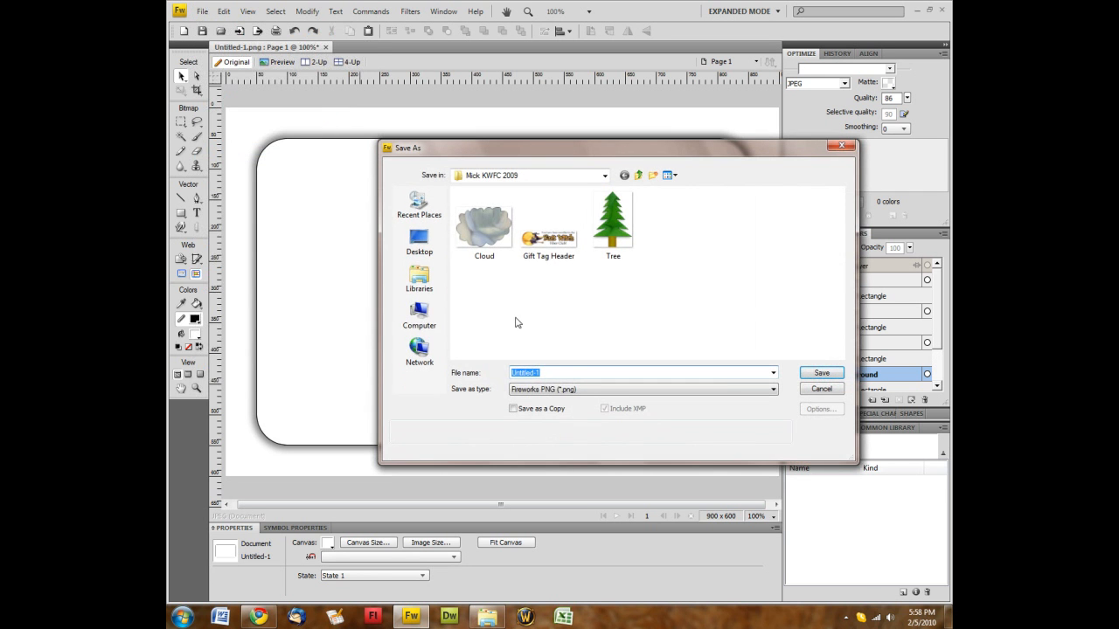
pyautogui.click(413, 249)
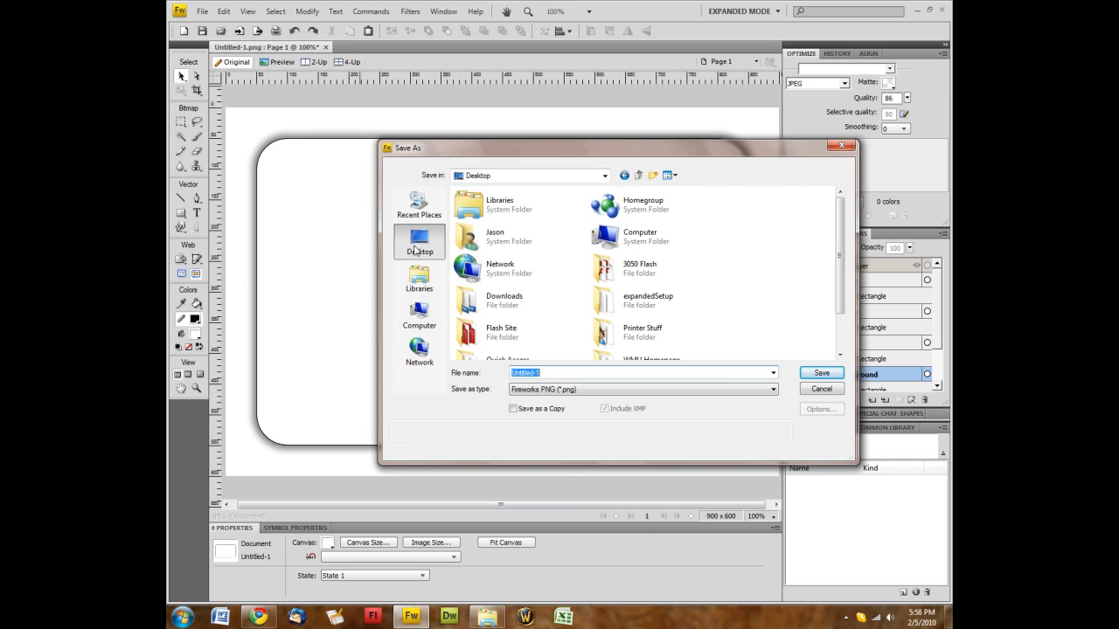
pyautogui.write('Trial Website')
pyautogui.click(805, 377)
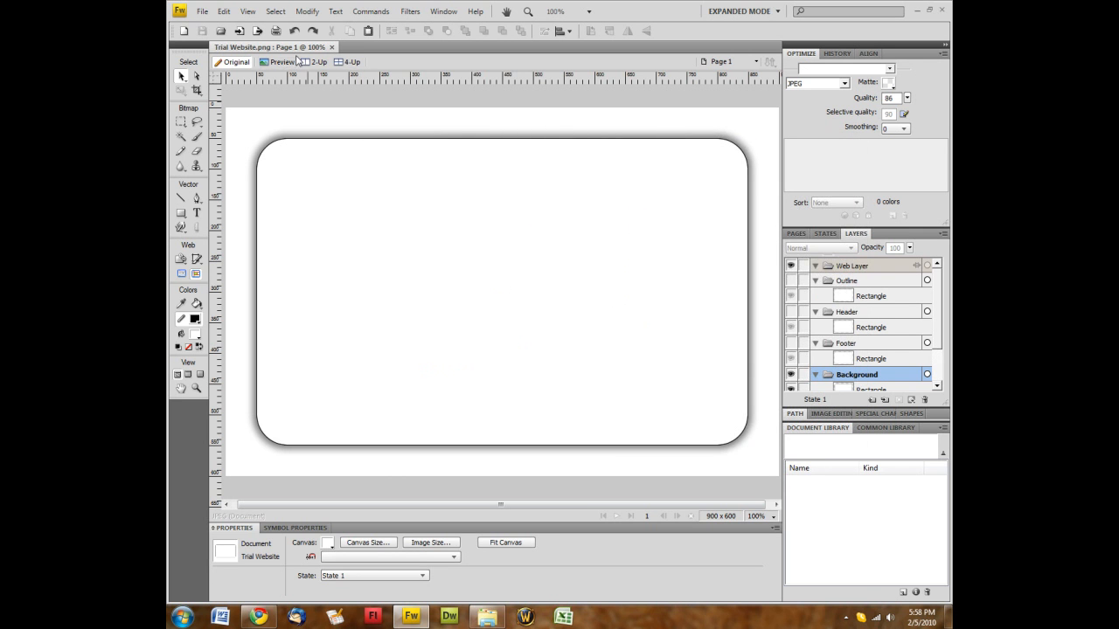